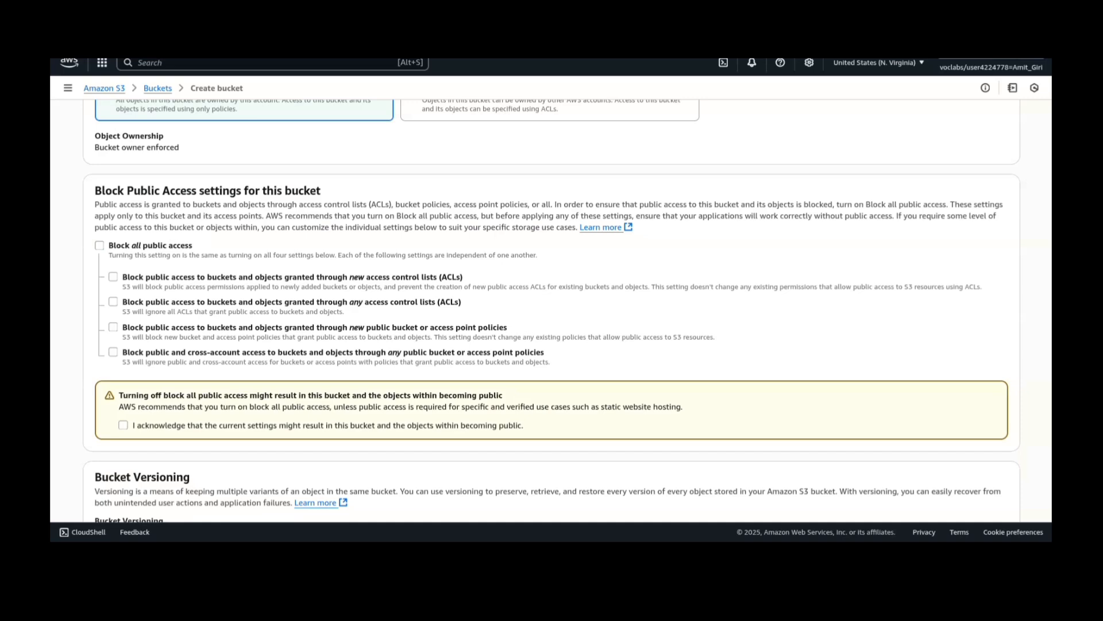
# - Acknowledge that the current settings might make the bucket and its objects public, and create the bucket
pyautogui.click(123, 425)
pyautogui.scroll(-8, 551, 310)
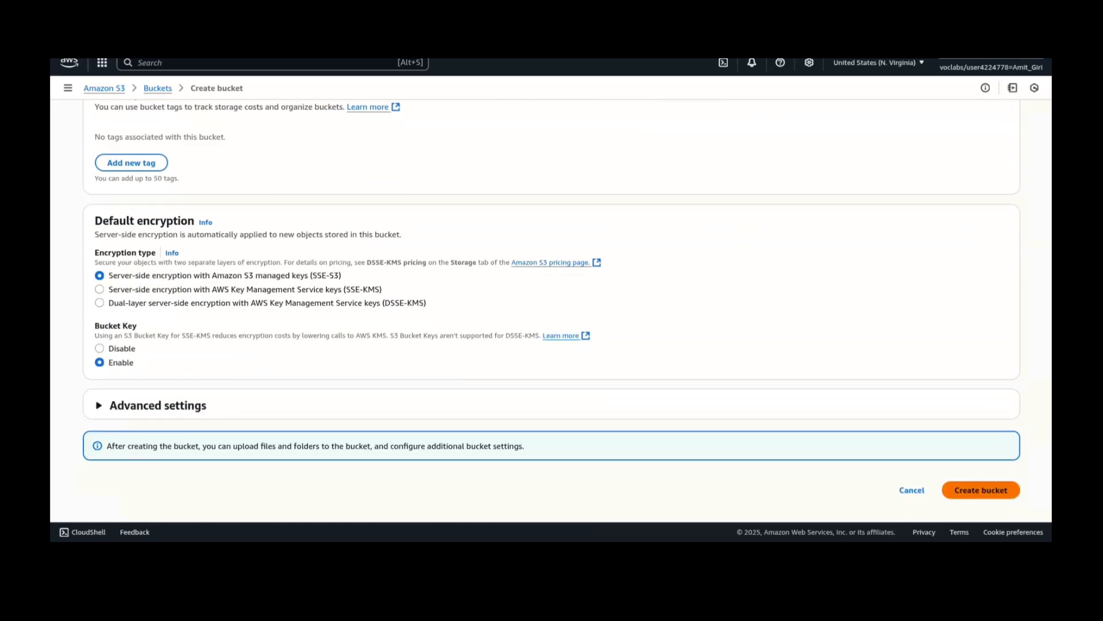
pyautogui.click(981, 489)
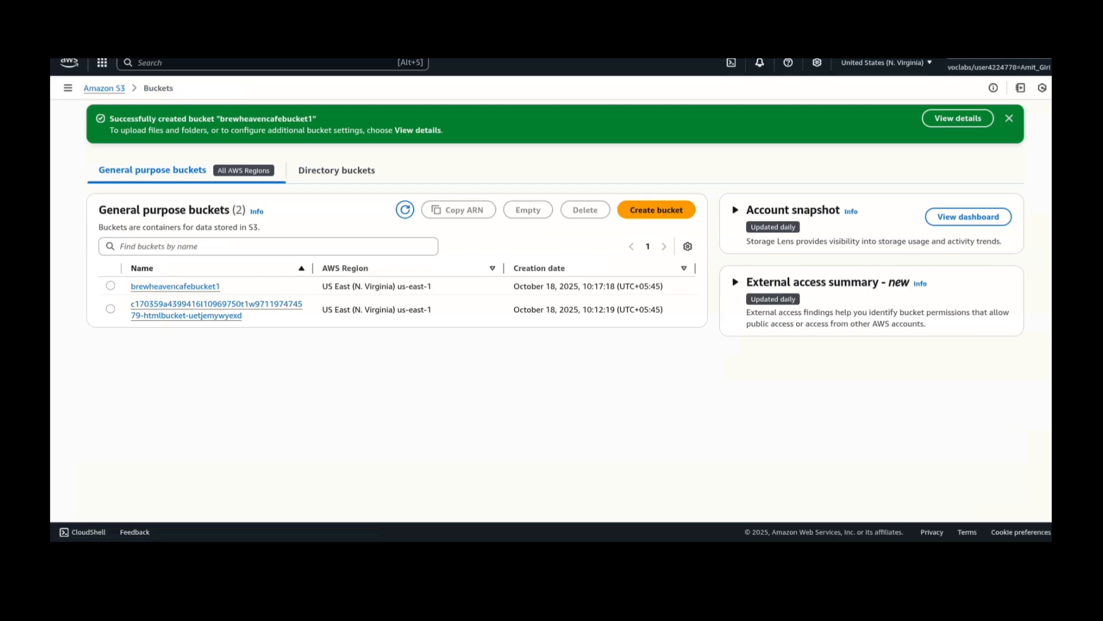
# - Start an upload in the brewheavencafebucket1 bucket and add the file index.html from the src folder
pyautogui.click(175, 286)
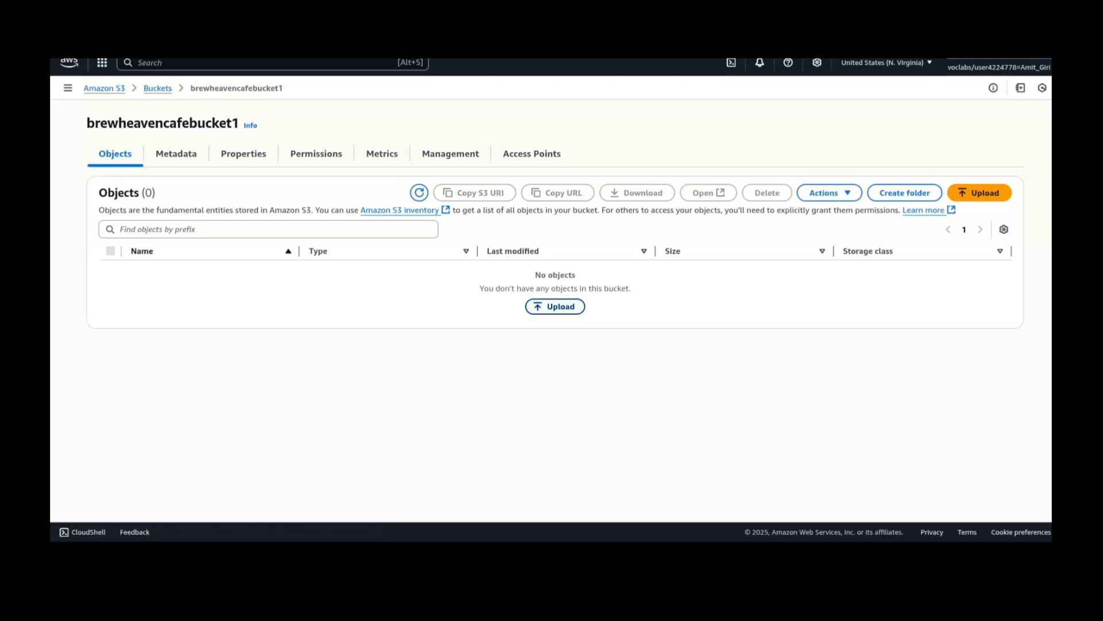
pyautogui.click(556, 307)
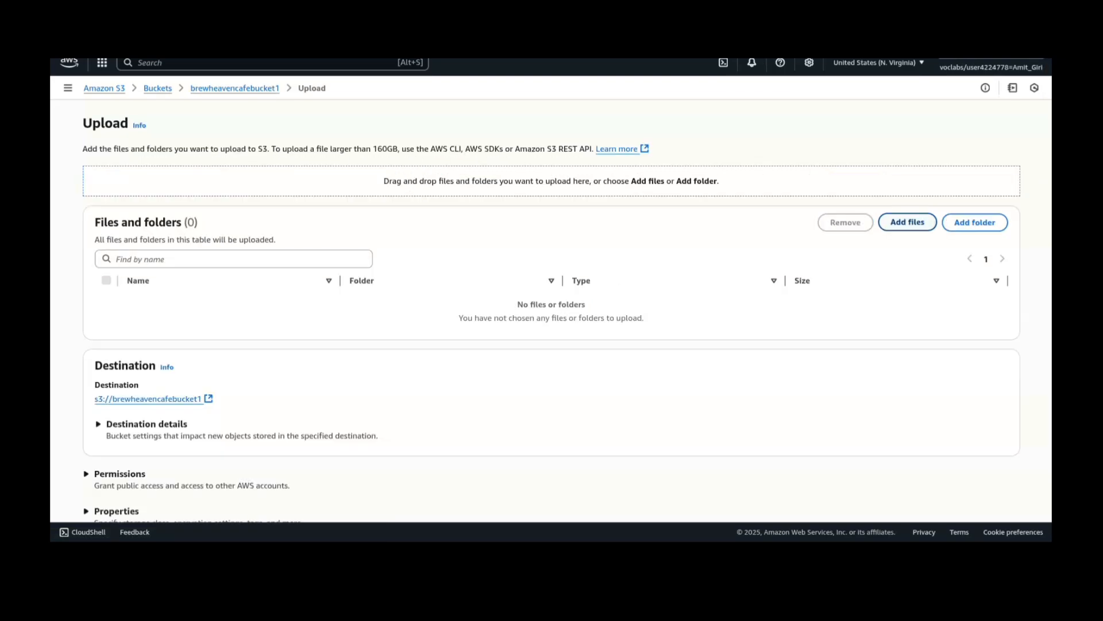
pyautogui.click(908, 222)
pyautogui.click(517, 233)
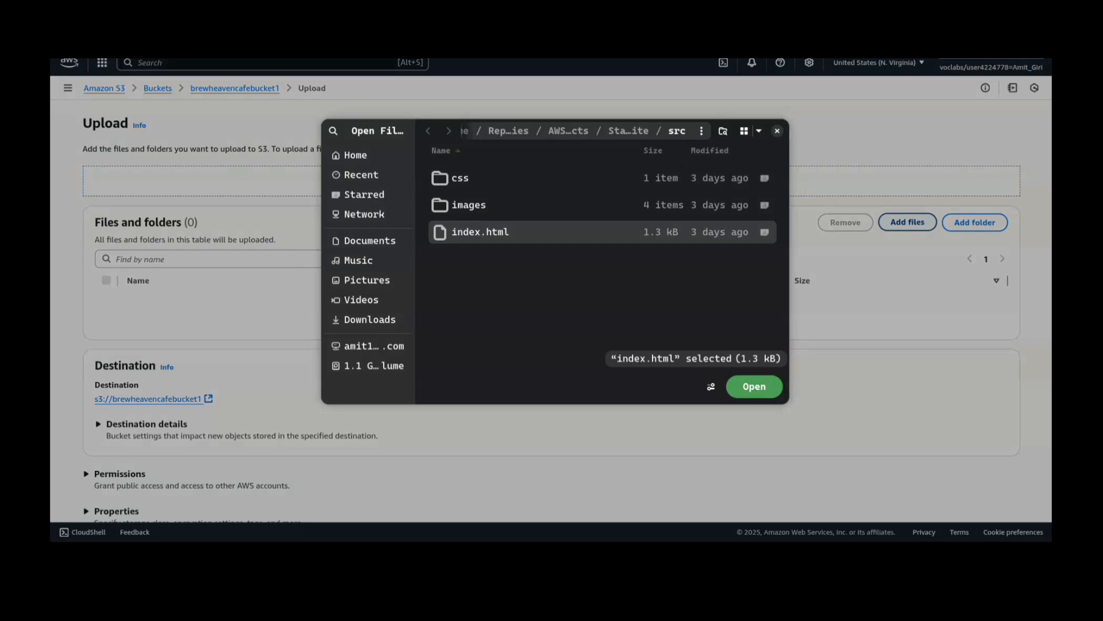
pyautogui.click(754, 387)
# - Add the css and images folders from src to the upload list
pyautogui.click(976, 222)
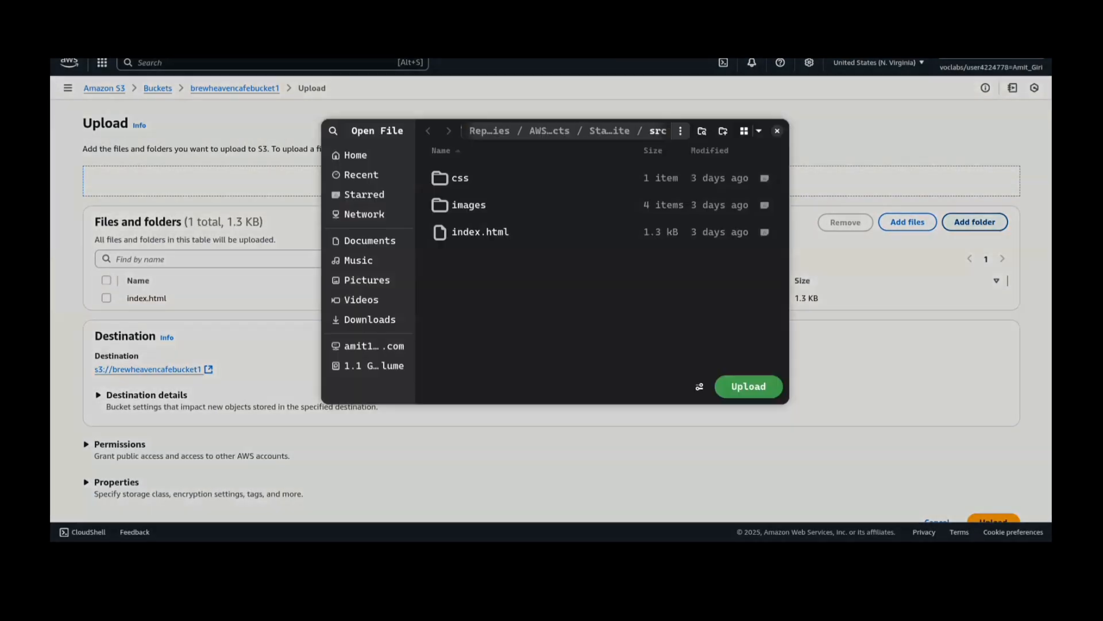
pyautogui.click(517, 178)
pyautogui.click(747, 385)
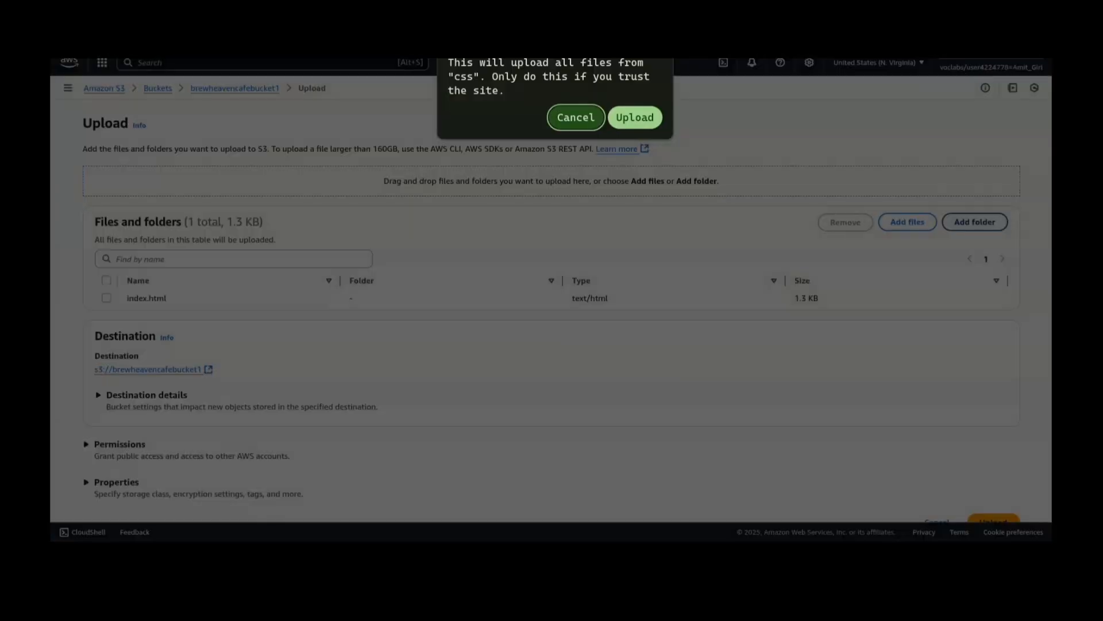
pyautogui.click(635, 118)
pyautogui.click(975, 222)
pyautogui.click(517, 206)
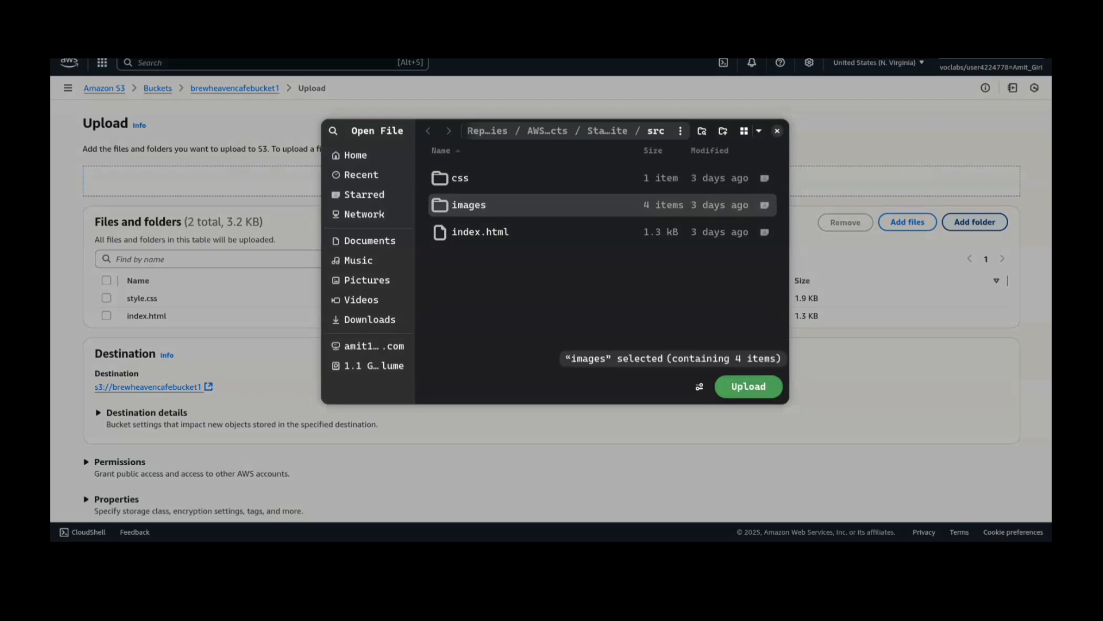
pyautogui.click(748, 386)
pyautogui.click(633, 116)
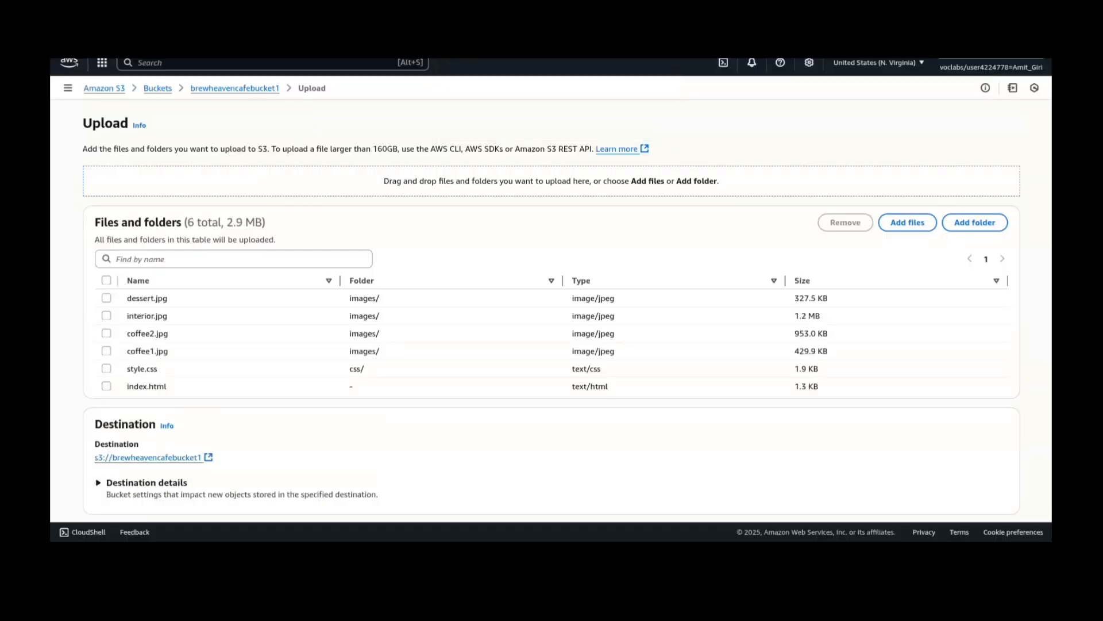
# - Upload the listed files and folders to the bucket and close the upload status page
pyautogui.scroll(-2, 552, 288)
pyautogui.click(993, 489)
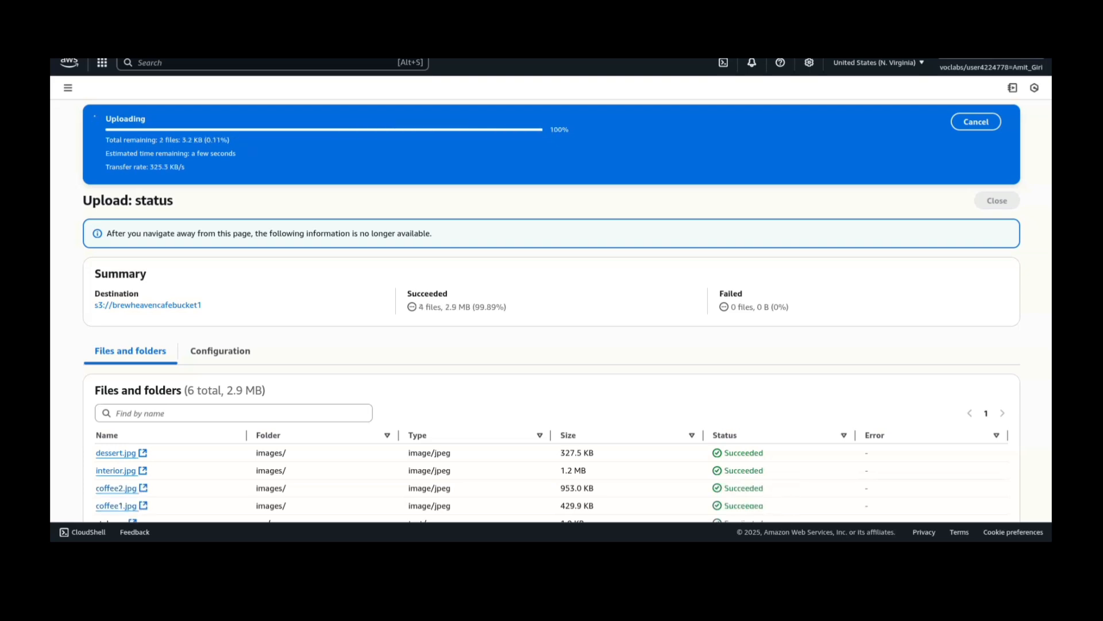
pyautogui.click(997, 159)
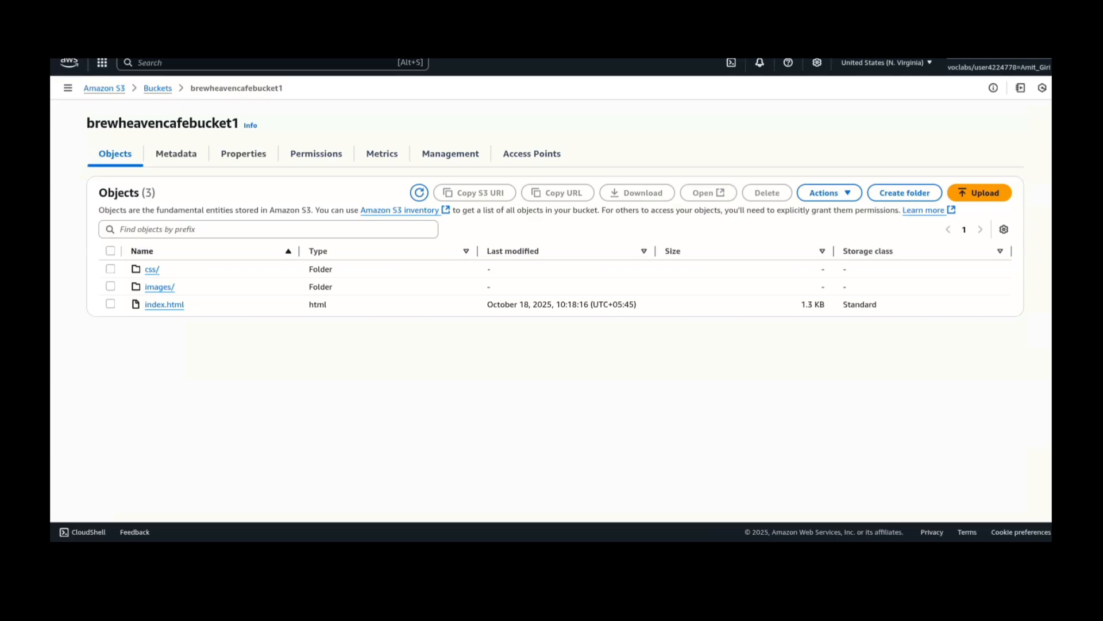
# - Enable static website hosting in the bucket's properties with index.html as the index document, and save the changes
pyautogui.click(244, 154)
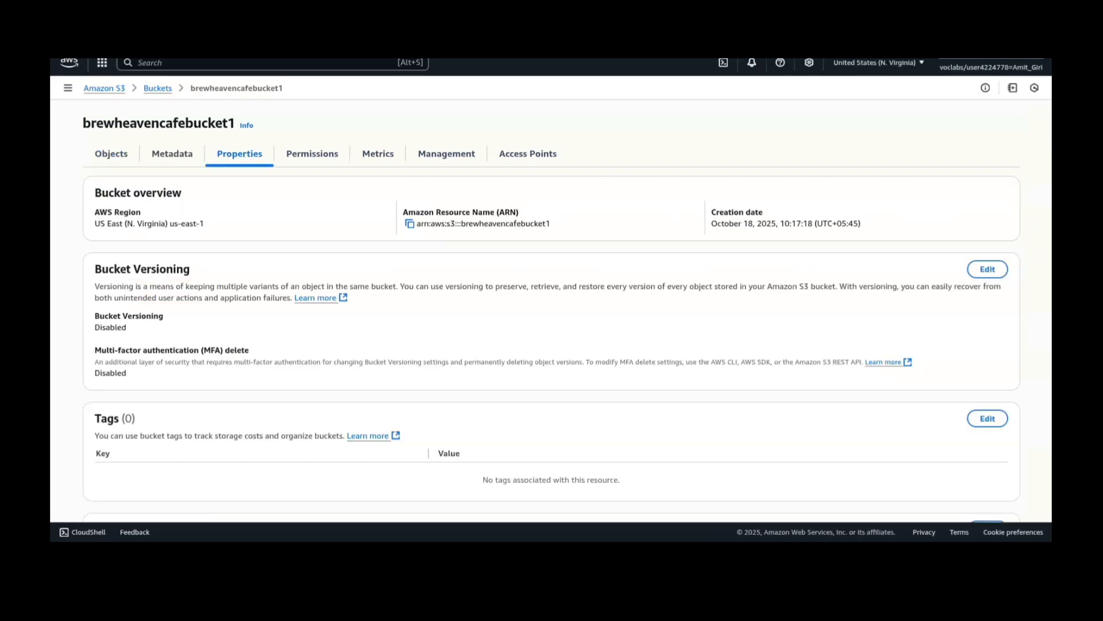
pyautogui.scroll(-20, 552, 311)
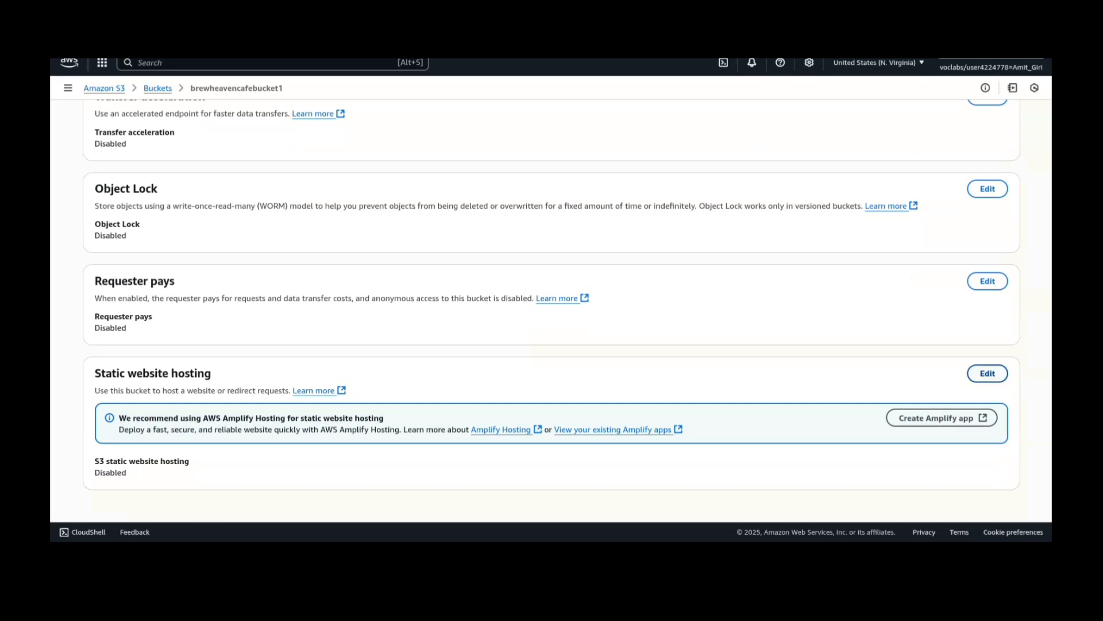
pyautogui.click(987, 374)
pyautogui.click(103, 217)
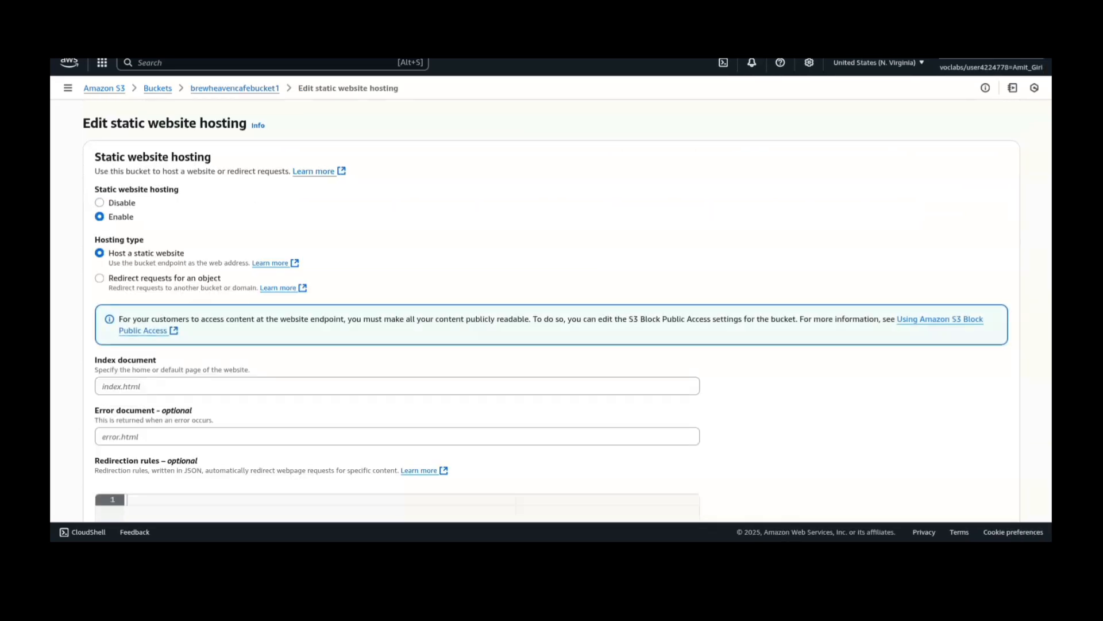
pyautogui.click(230, 387)
pyautogui.write('in')
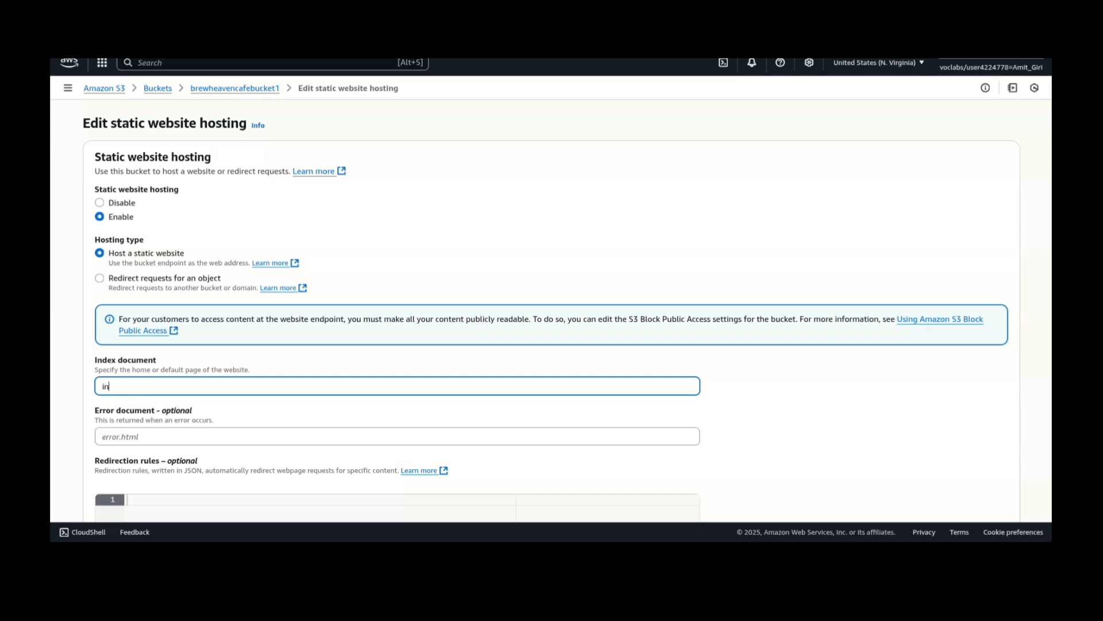
pyautogui.write('dex.html')
pyautogui.scroll(-4, 552, 302)
pyautogui.scroll(-3, 552, 310)
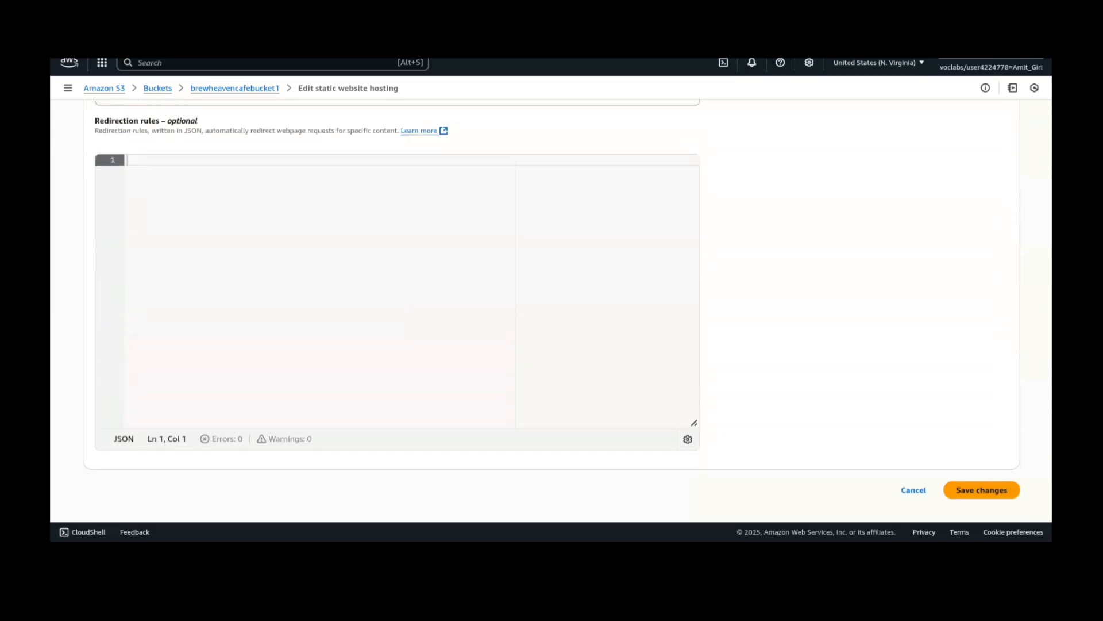
pyautogui.click(977, 490)
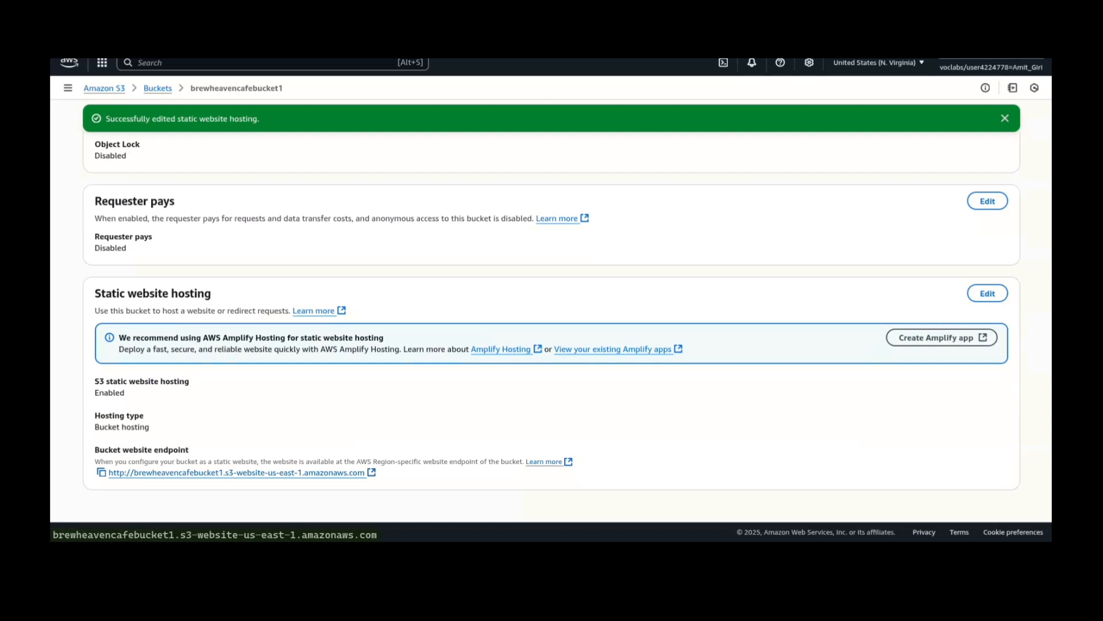
# - Copy the bucket website endpoint and load it in a new browser tab
pyautogui.click(101, 472)
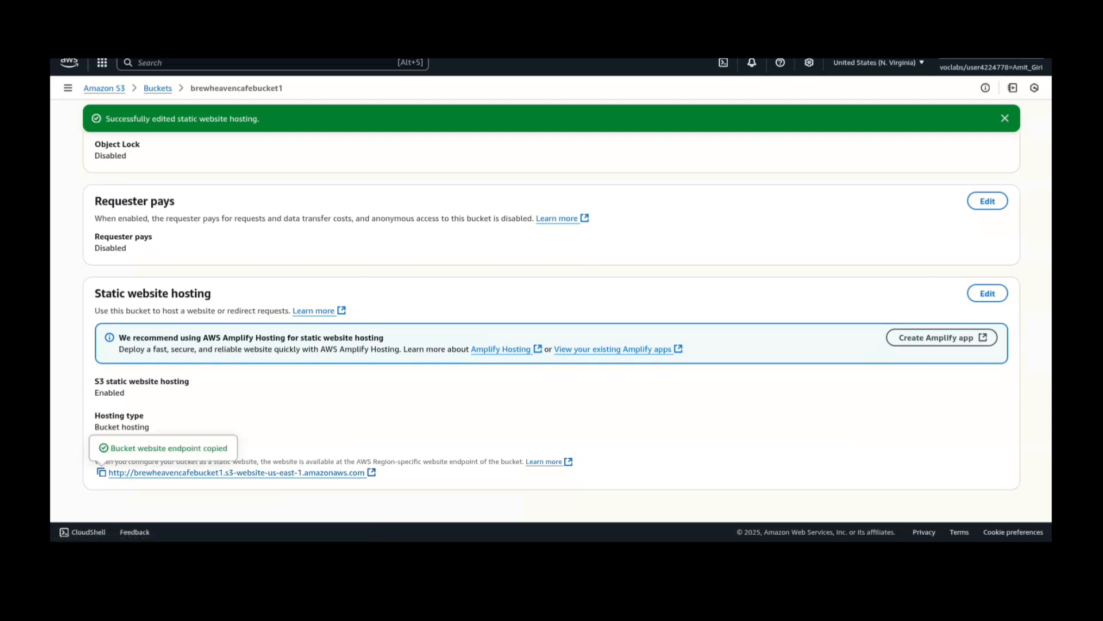
pyautogui.hotkey('ctrl', 't')
pyautogui.hotkey('ctrl', 'v')
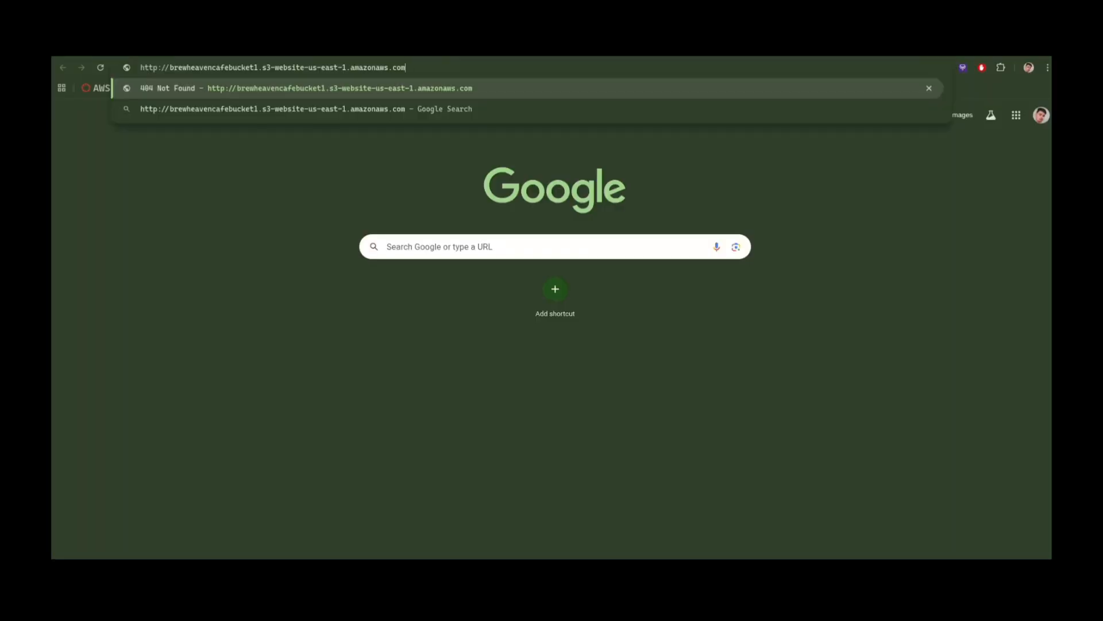
pyautogui.press('Return')
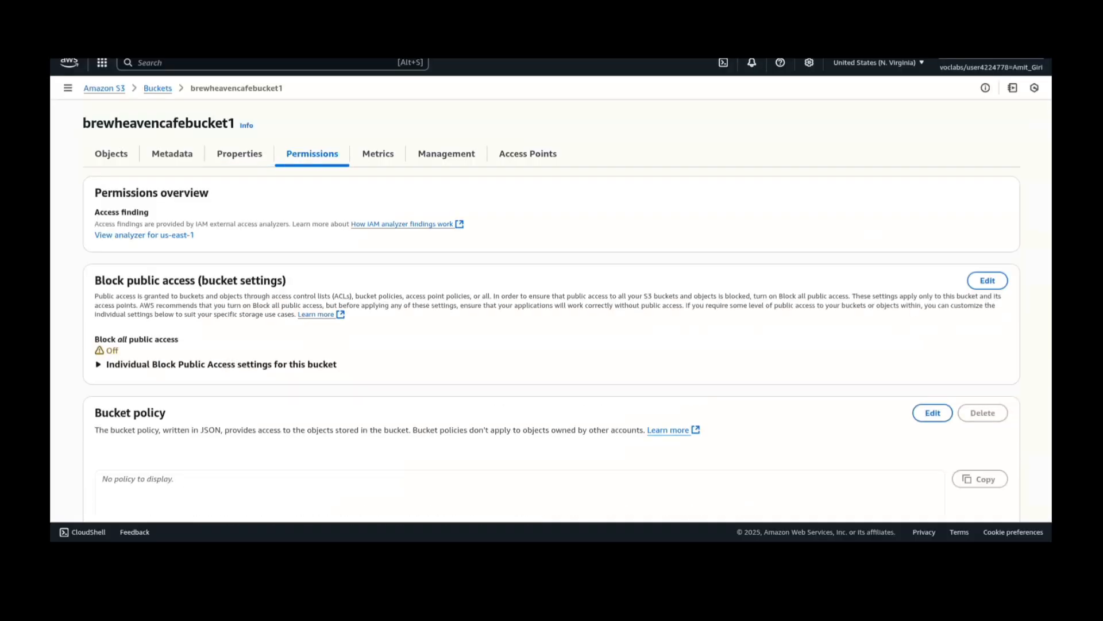
# - Copy the bucket ARN from the bucket policy editor and open the AWS Policy Generator
pyautogui.scroll(-5, 552, 295)
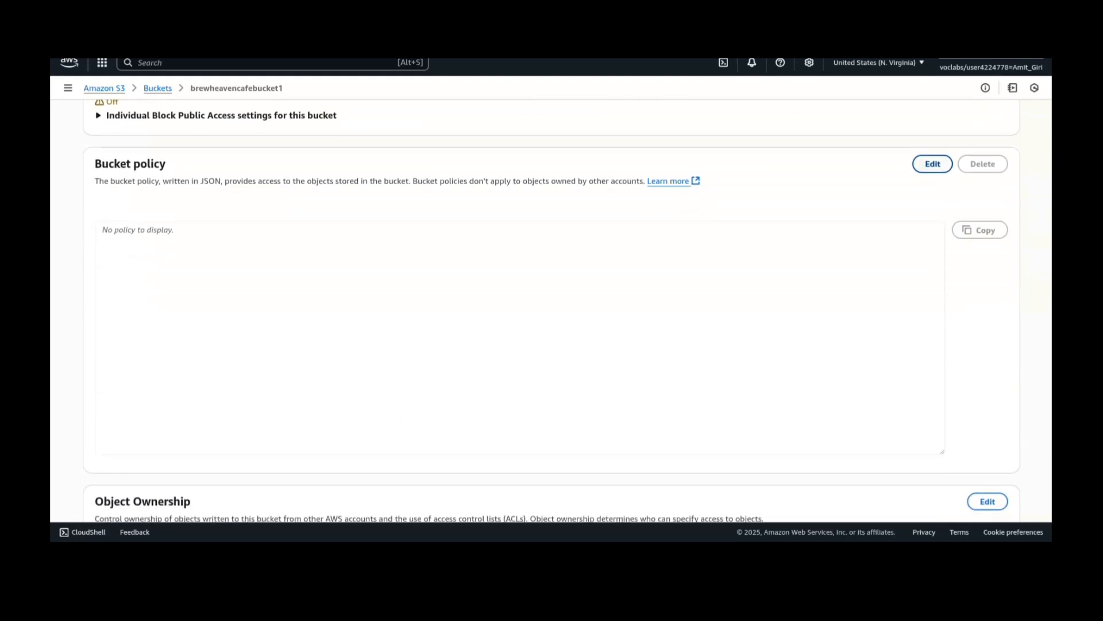
pyautogui.click(933, 164)
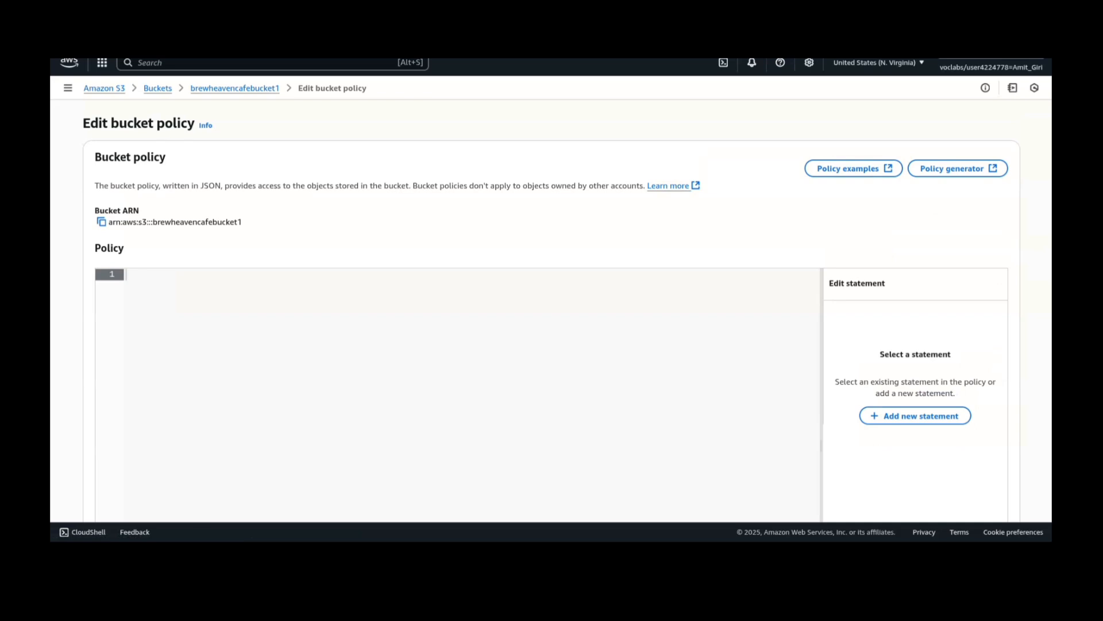
pyautogui.click(101, 222)
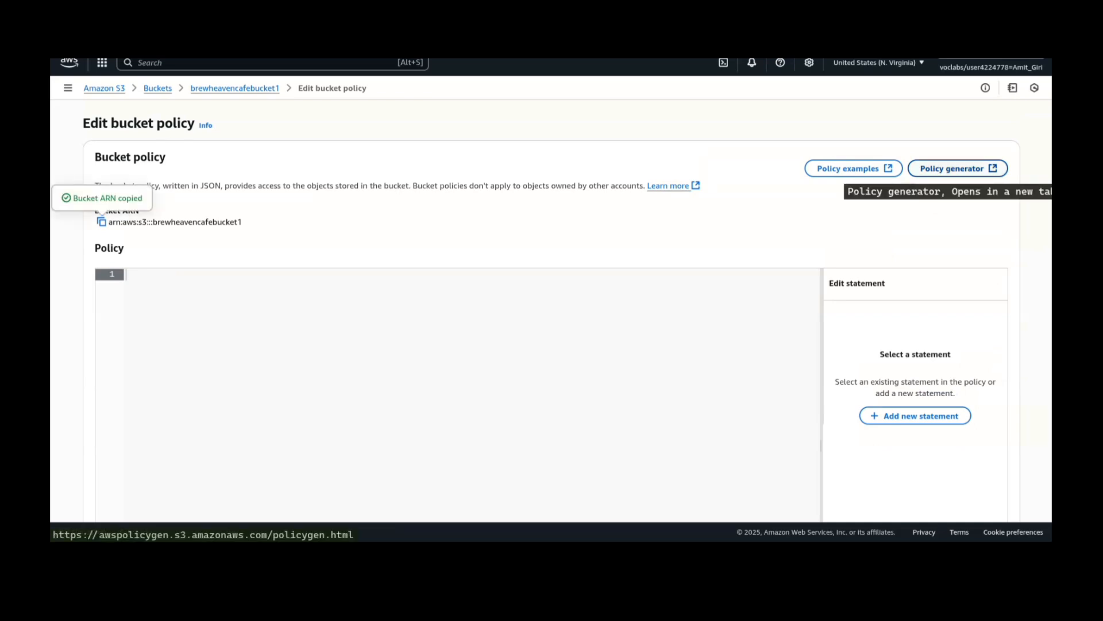
pyautogui.click(957, 169)
# - Add an S3 Bucket Policy statement allowing principal * the GetObject action on arn:aws:s3:::brewheavencafebucket1/*
pyautogui.click(430, 202)
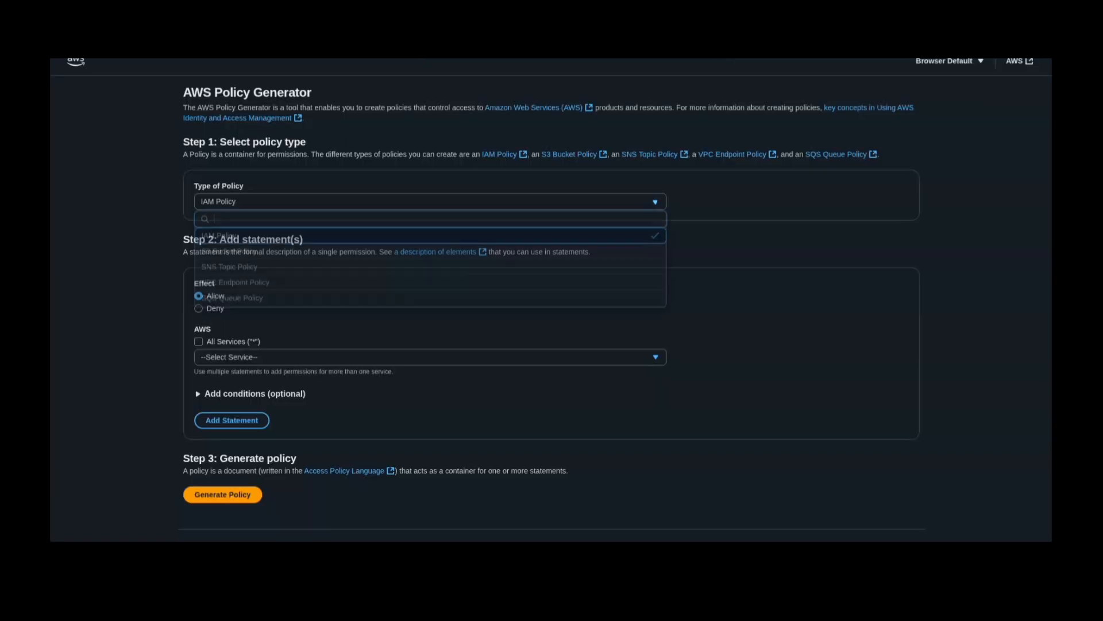
pyautogui.click(229, 252)
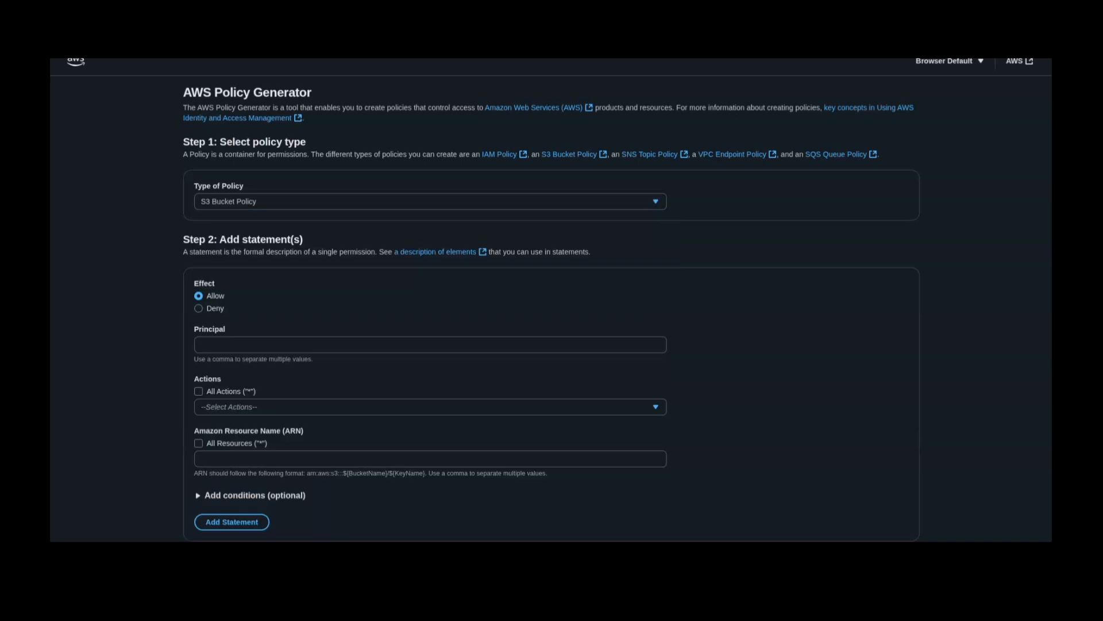
pyautogui.scroll(-1, 551, 299)
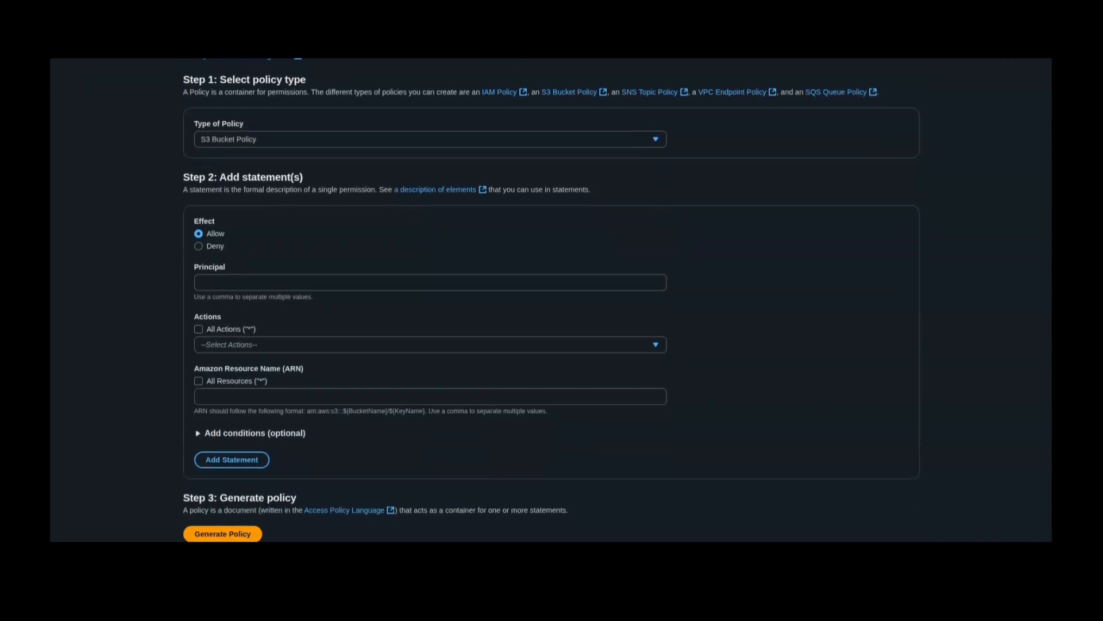
pyautogui.click(430, 282)
pyautogui.write('*')
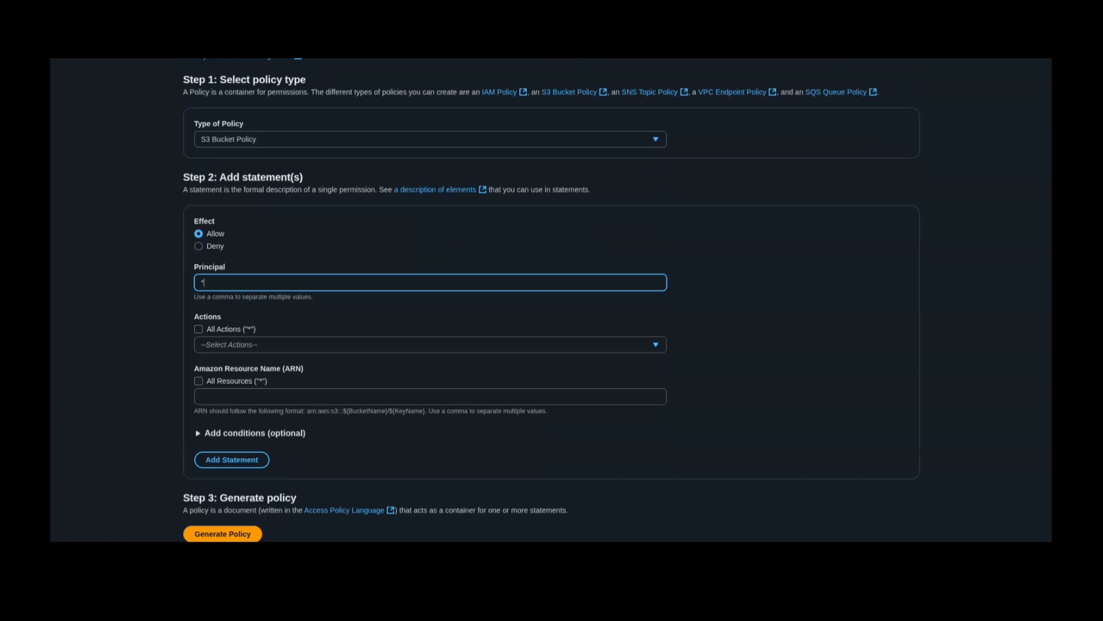
pyautogui.click(429, 344)
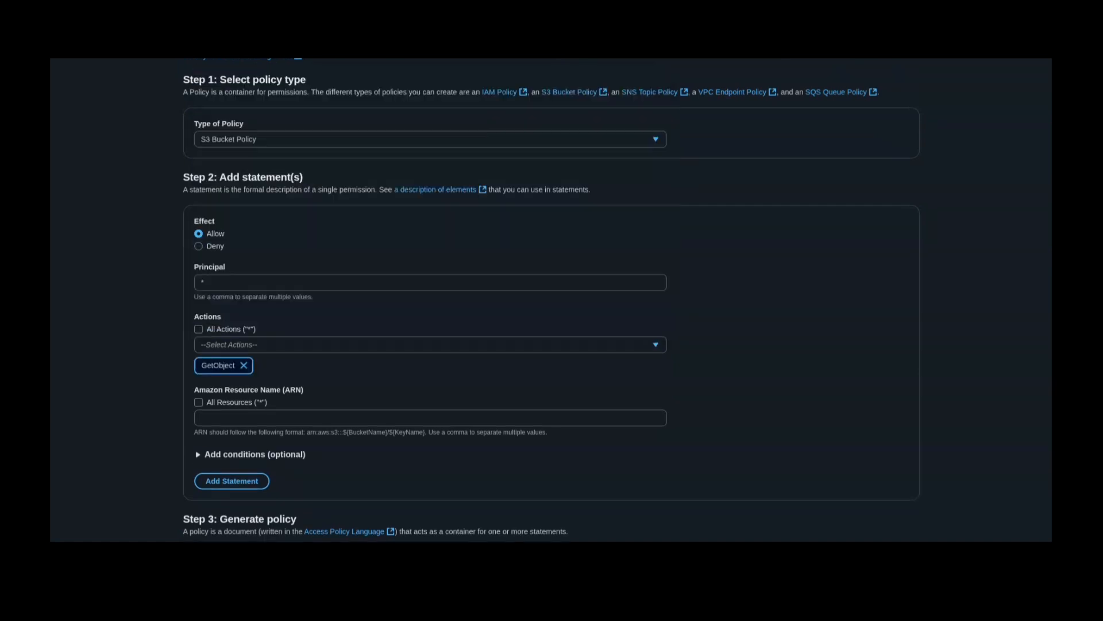
pyautogui.click(429, 418)
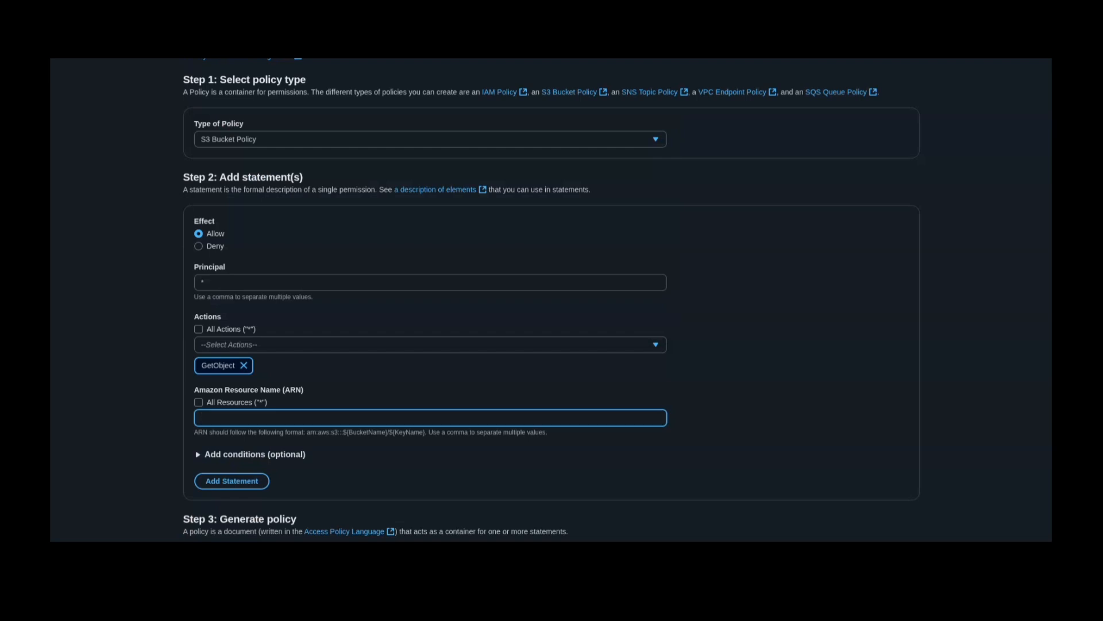
pyautogui.hotkey('ctrl', 'v')
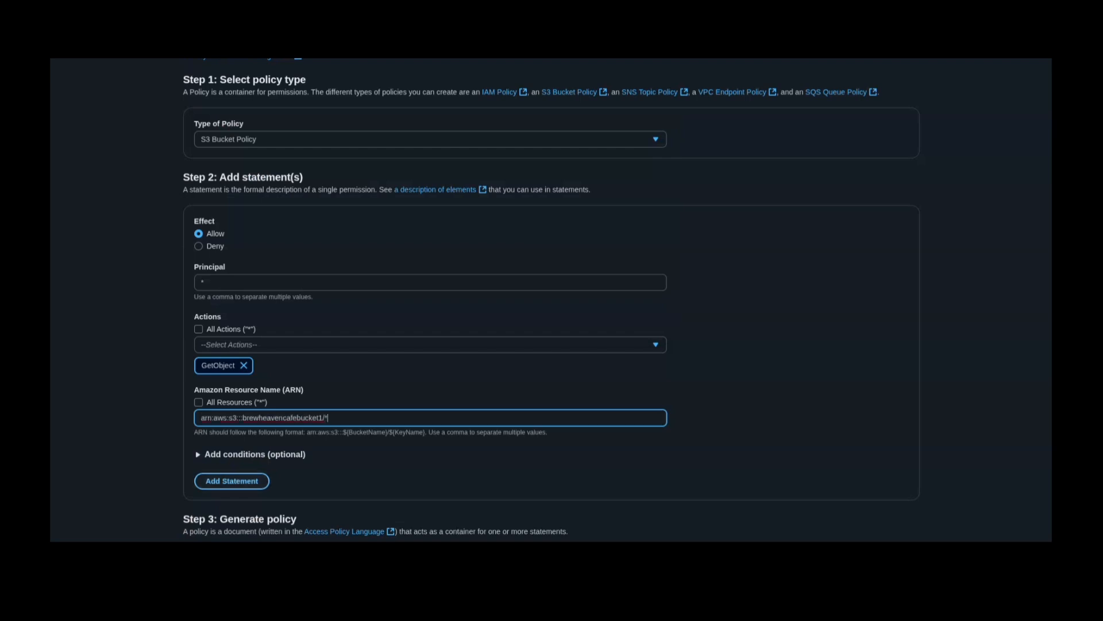
pyautogui.click(231, 481)
# - Generate the policy from the added statement and copy its JSON document
pyautogui.scroll(-3, 552, 299)
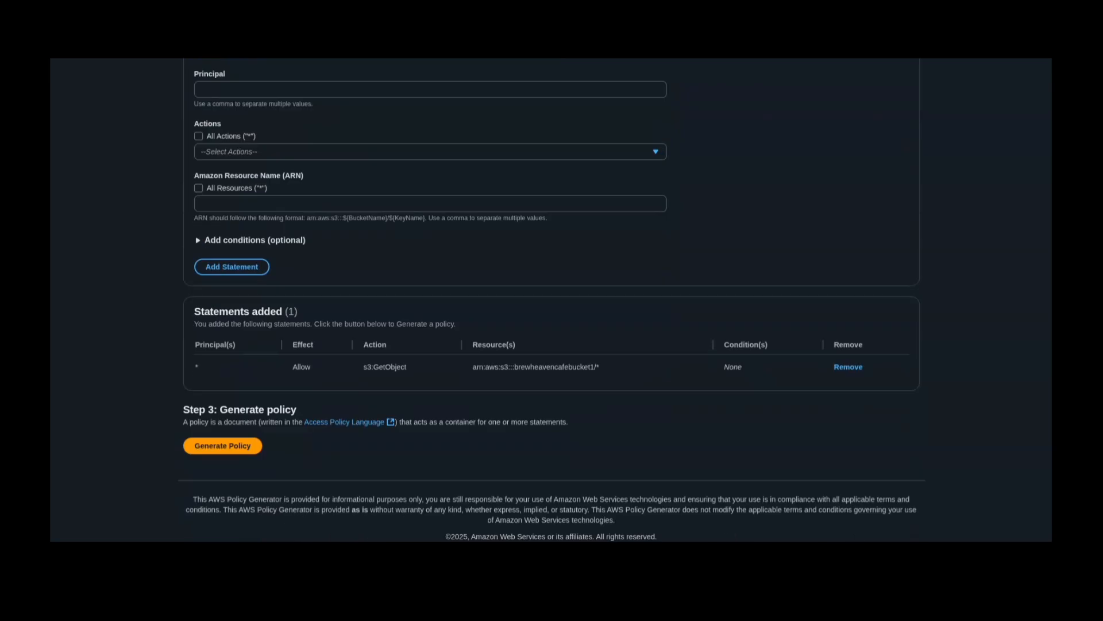
pyautogui.click(222, 445)
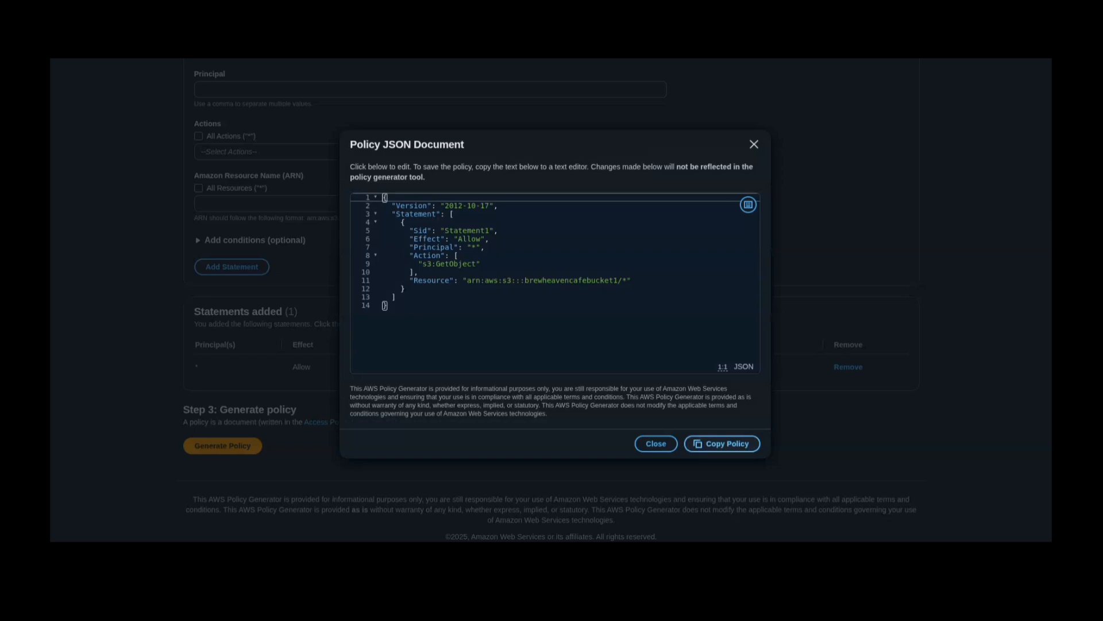
pyautogui.click(723, 443)
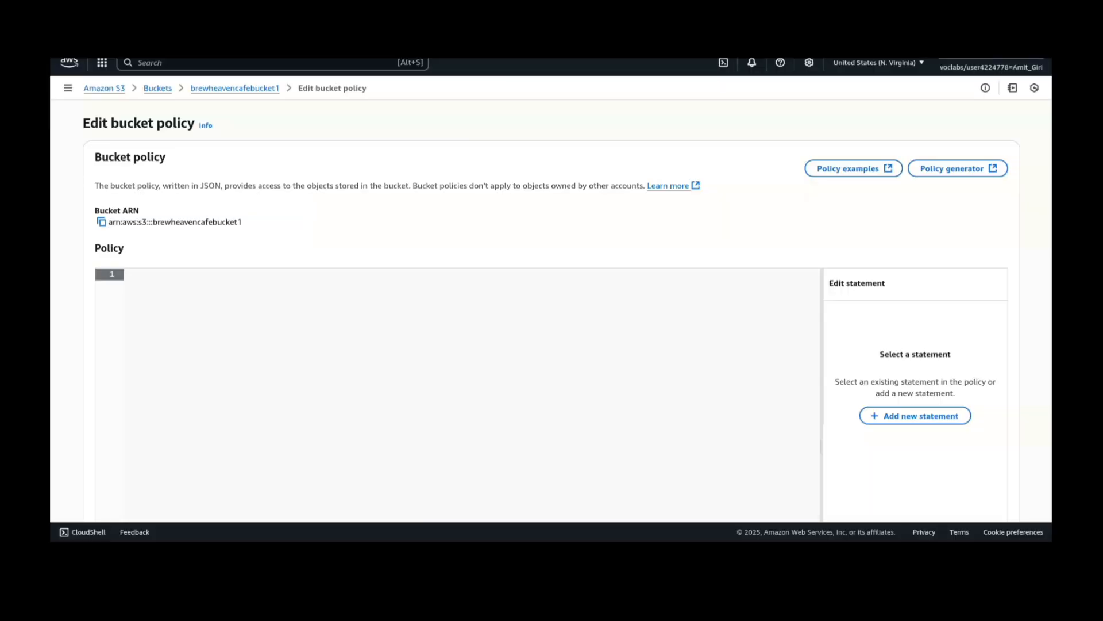
# - Paste the copied JSON into the policy editor of brewheavencafebucket1 and save the bucket policy
pyautogui.hotkey('ctrl', 'v')
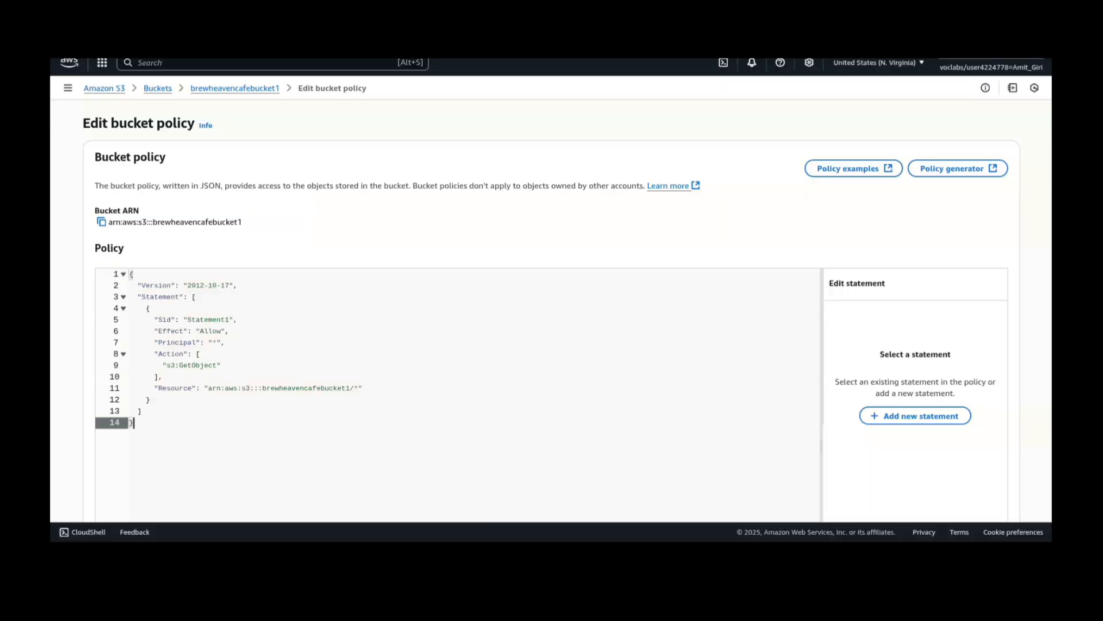
pyautogui.scroll(-4, 552, 310)
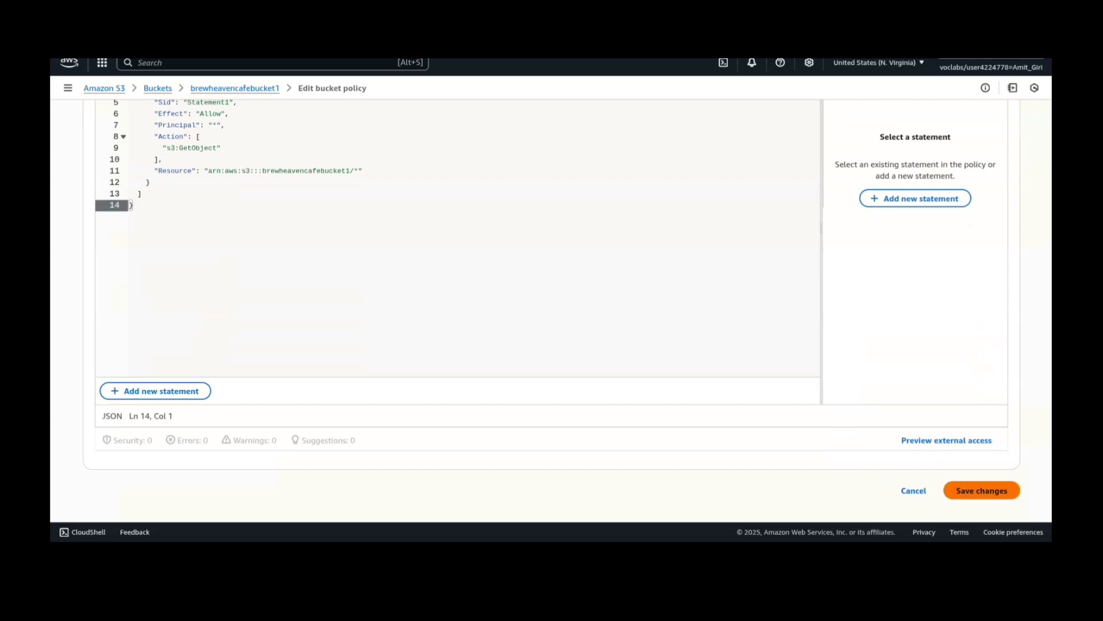
pyautogui.click(982, 490)
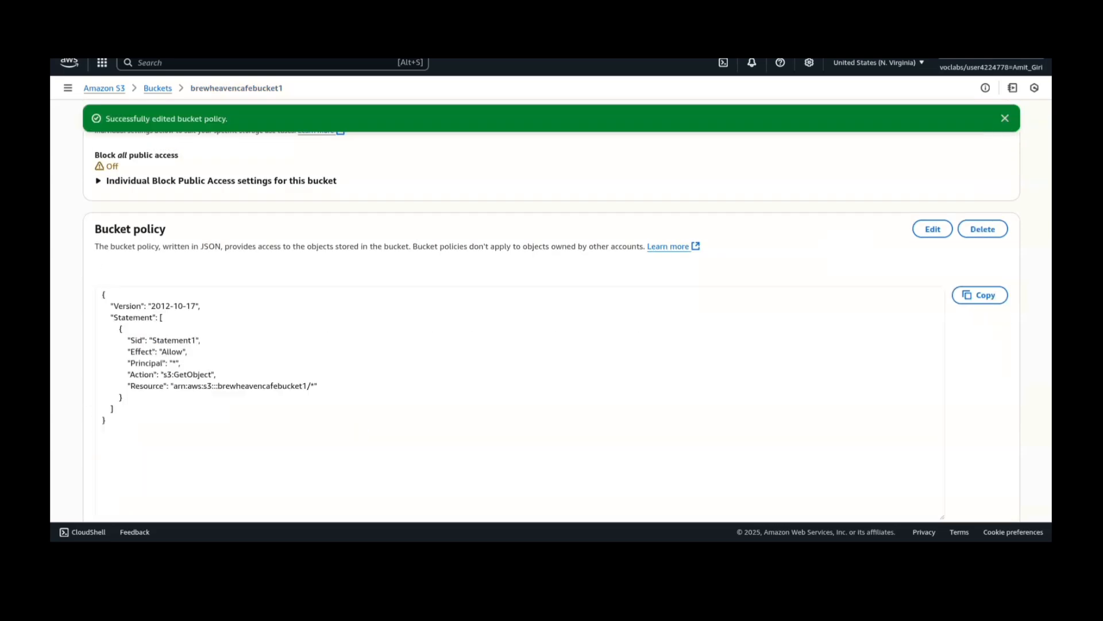
# - Open the bucket website endpoint from the static website hosting properties and look over the published Brew Haven page
pyautogui.scroll(4, 551, 310)
pyautogui.click(239, 185)
pyautogui.scroll(-12, 552, 311)
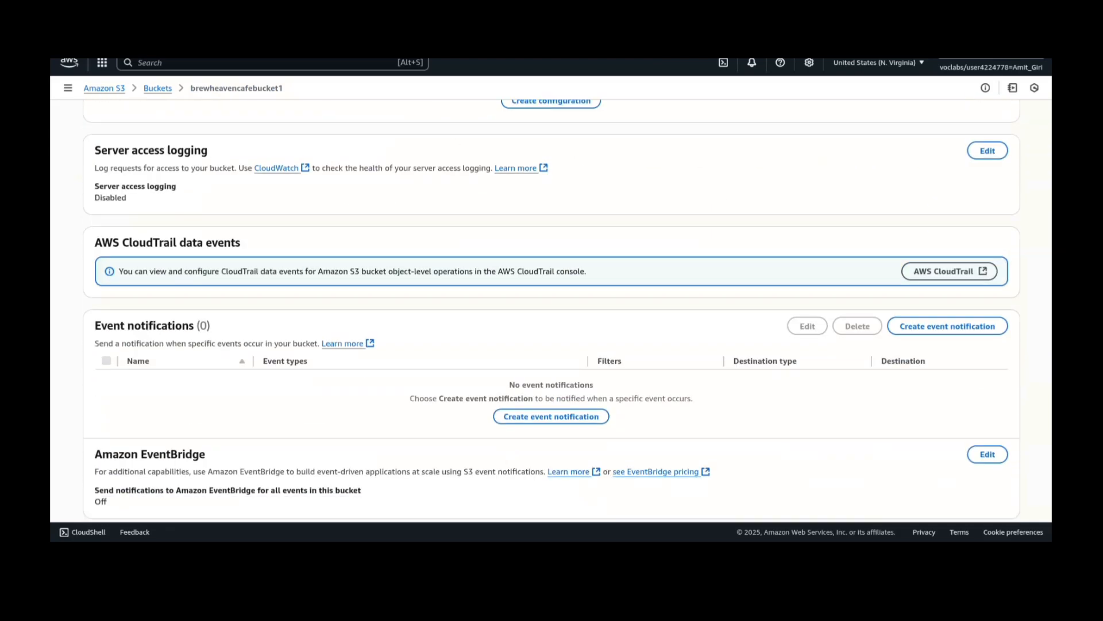
pyautogui.scroll(-9, 552, 311)
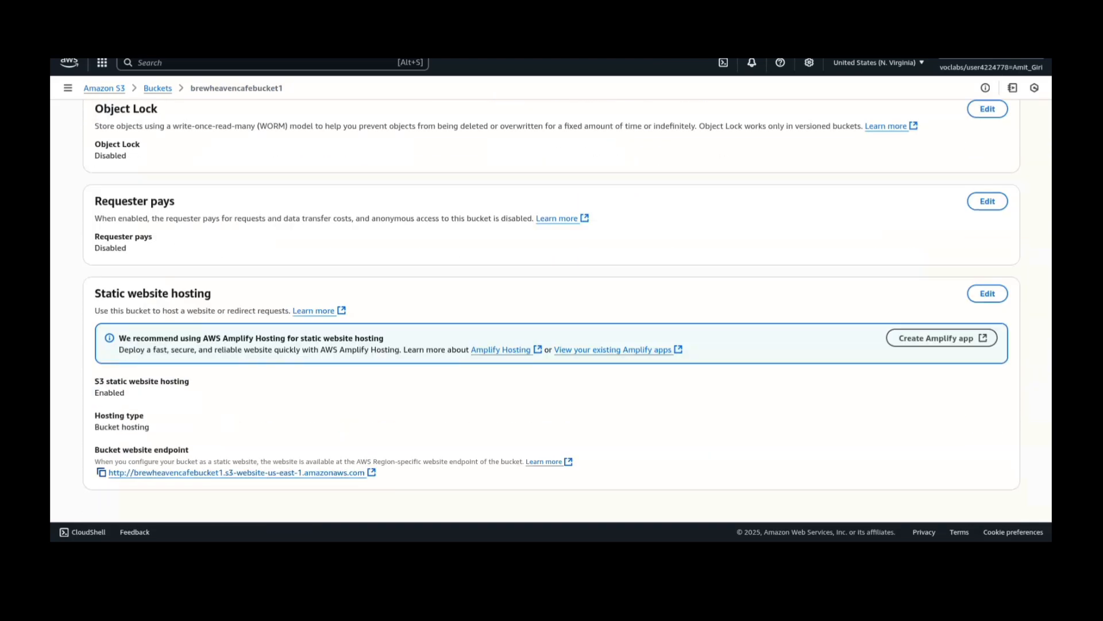
pyautogui.click(101, 473)
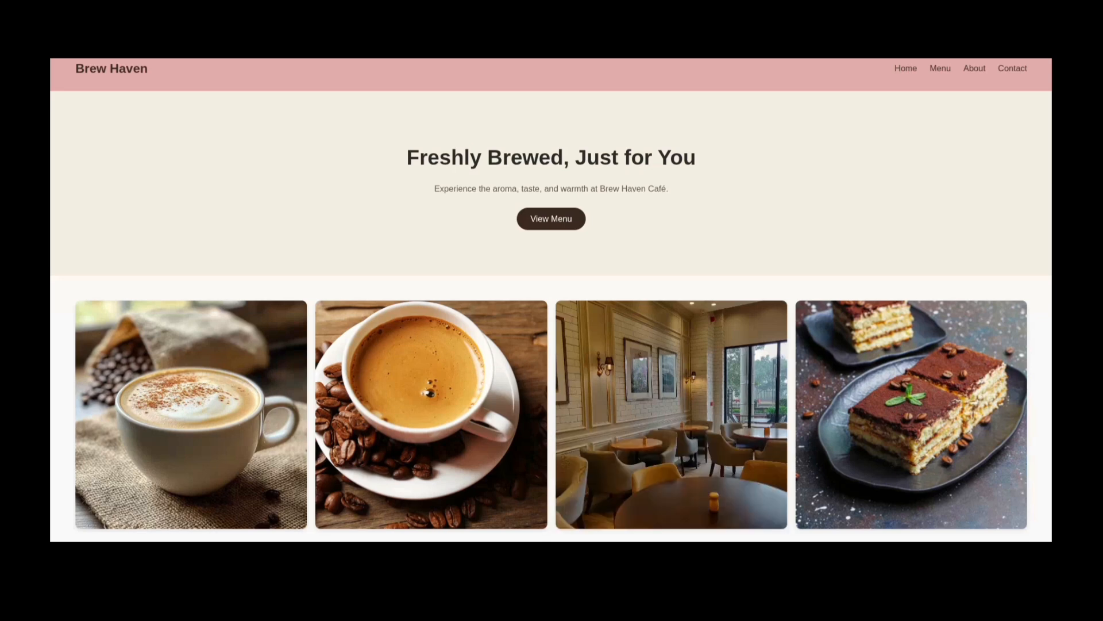
pyautogui.scroll(-1, 551, 299)
pyautogui.scroll(-2, 551, 299)
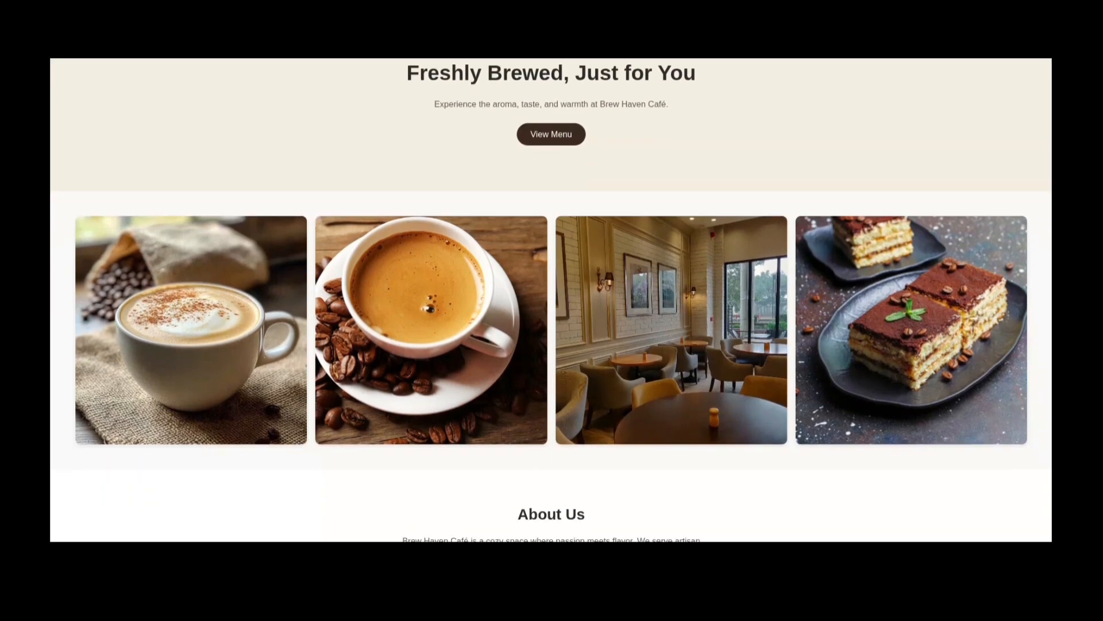
pyautogui.scroll(3, 551, 299)
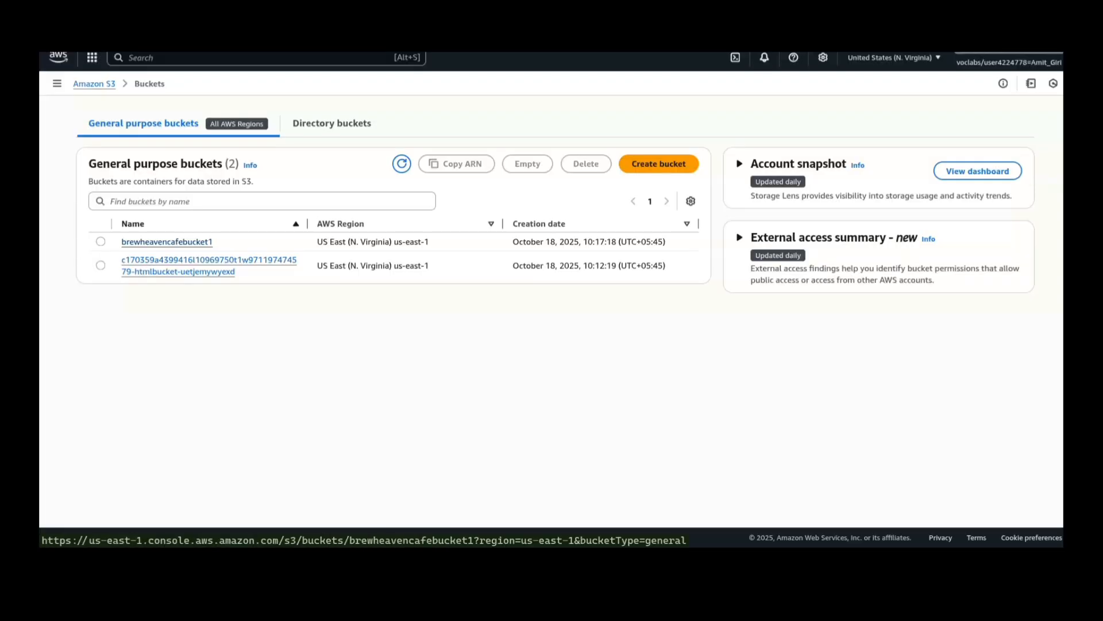
# - Enable Bucket Versioning in the properties of brewheavencafebucket1 and save the change
pyautogui.click(167, 241)
pyautogui.click(238, 157)
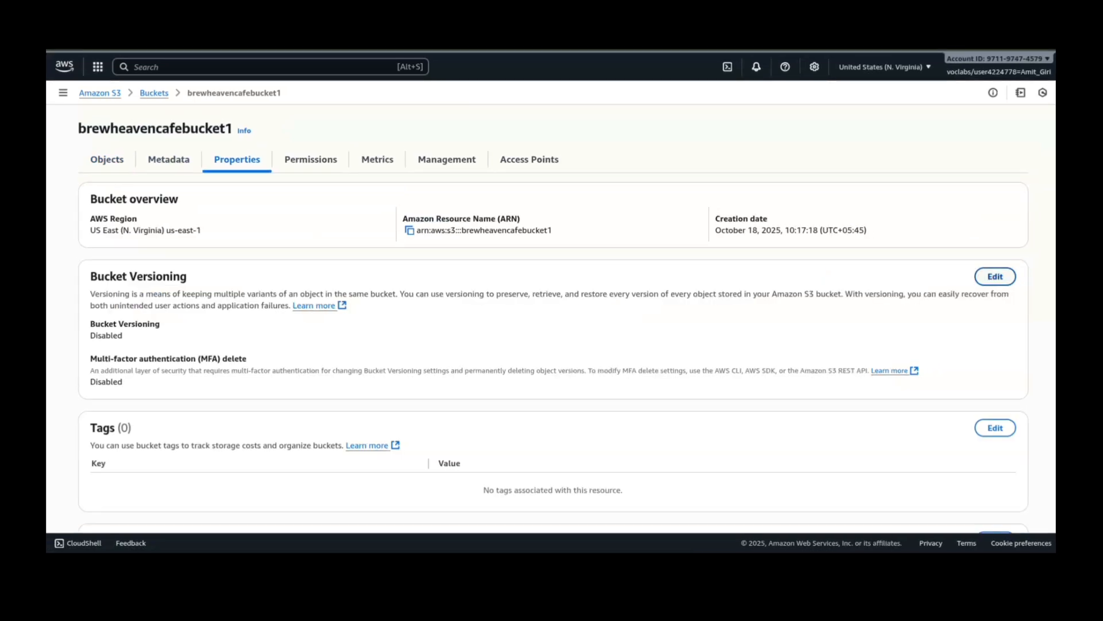
pyautogui.click(995, 276)
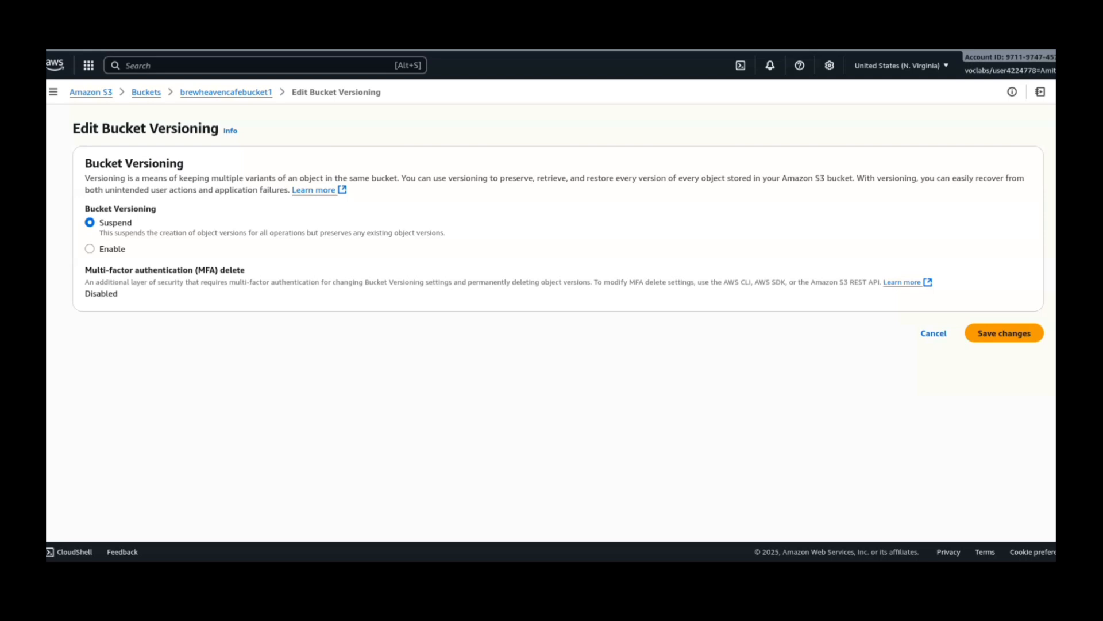
pyautogui.click(90, 249)
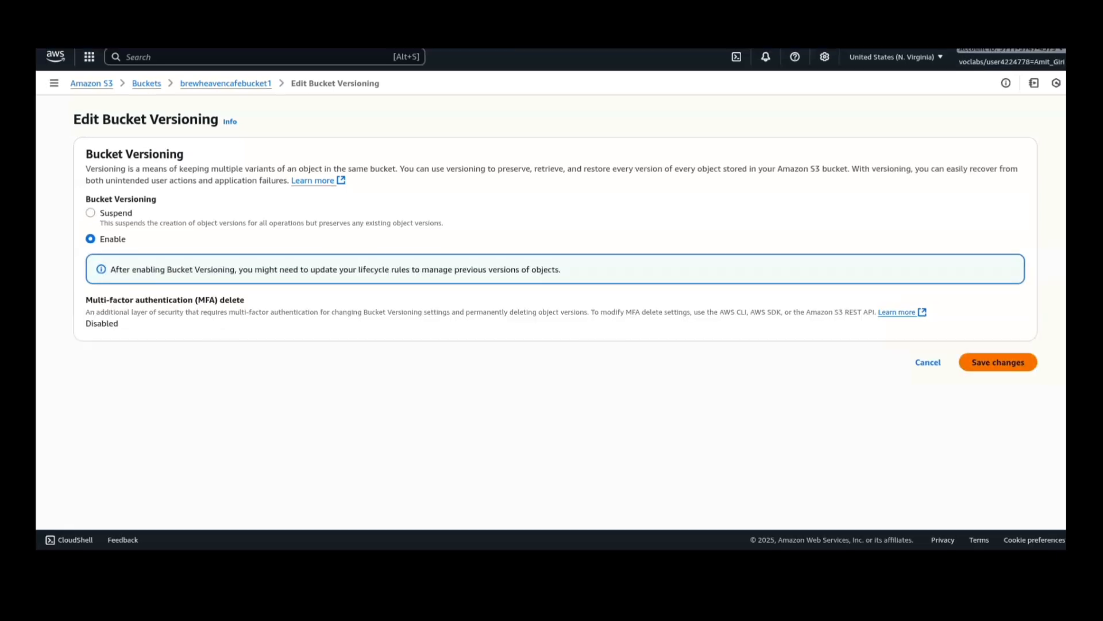
pyautogui.click(999, 362)
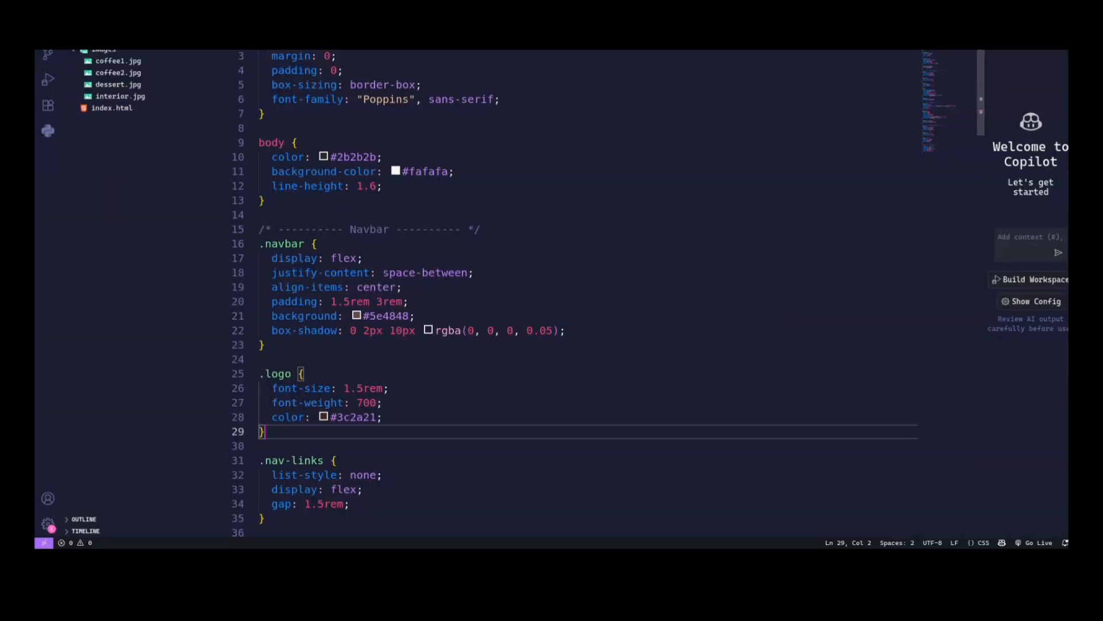
# - Upload the edited css folder containing style.css to brewheavencafebucket1 and close the upload status
pyautogui.click(322, 388)
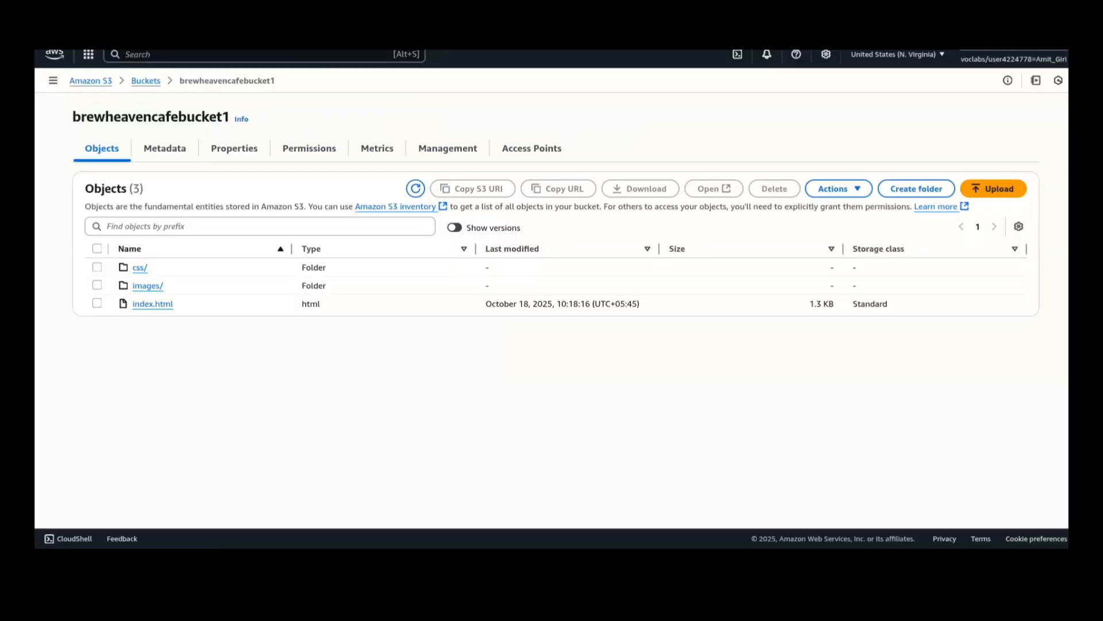
pyautogui.click(993, 188)
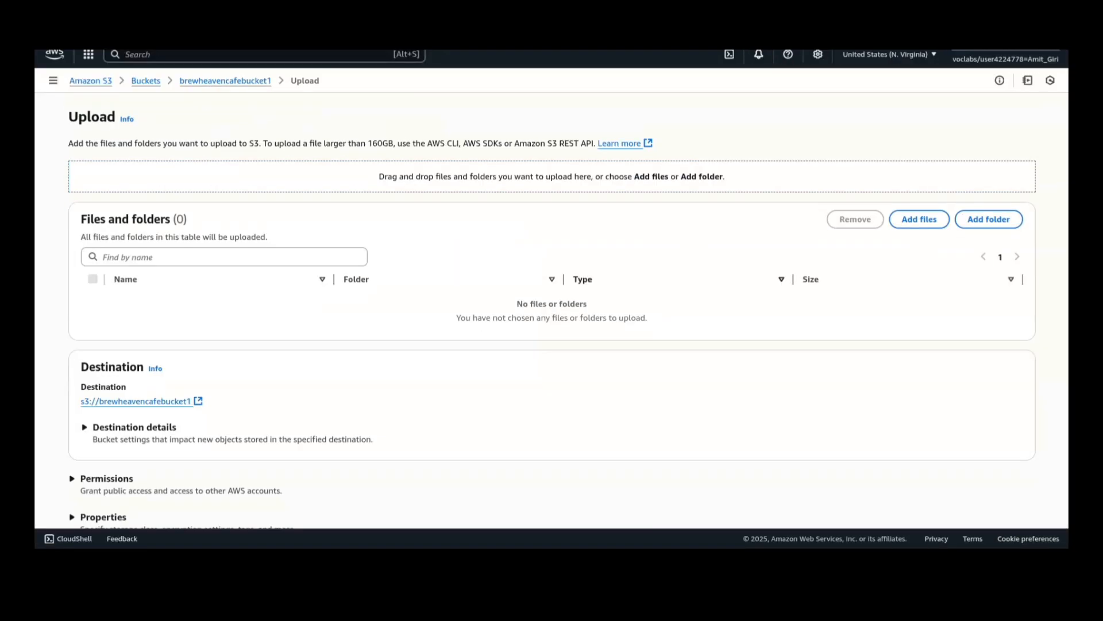
pyautogui.click(920, 219)
pyautogui.click(756, 389)
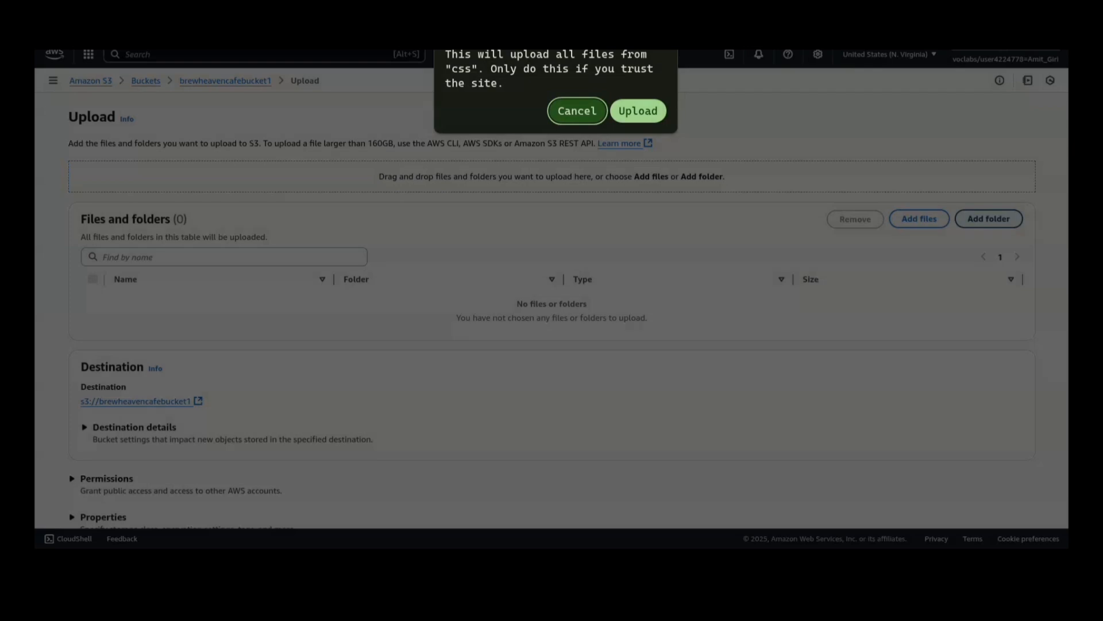
pyautogui.click(638, 111)
pyautogui.scroll(-1, 552, 318)
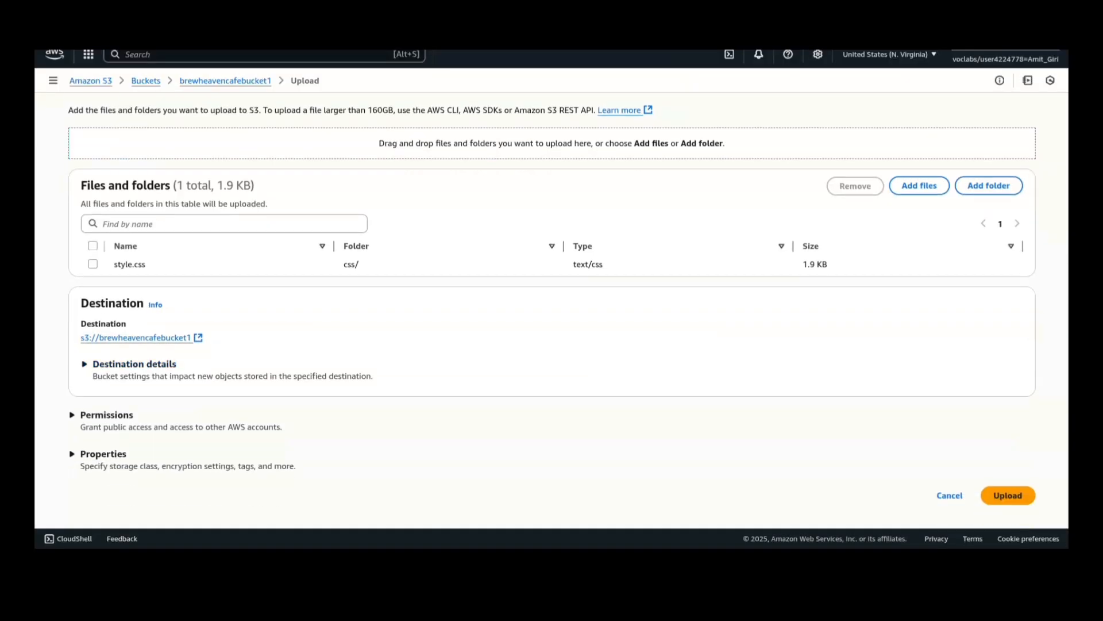
pyautogui.click(1008, 495)
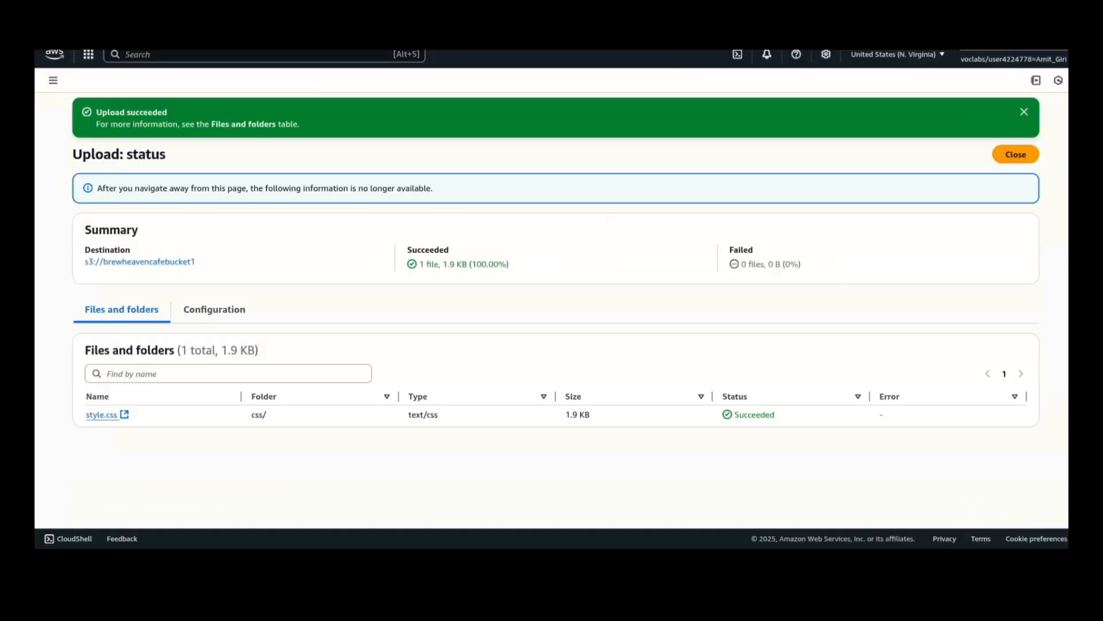
pyautogui.click(1016, 154)
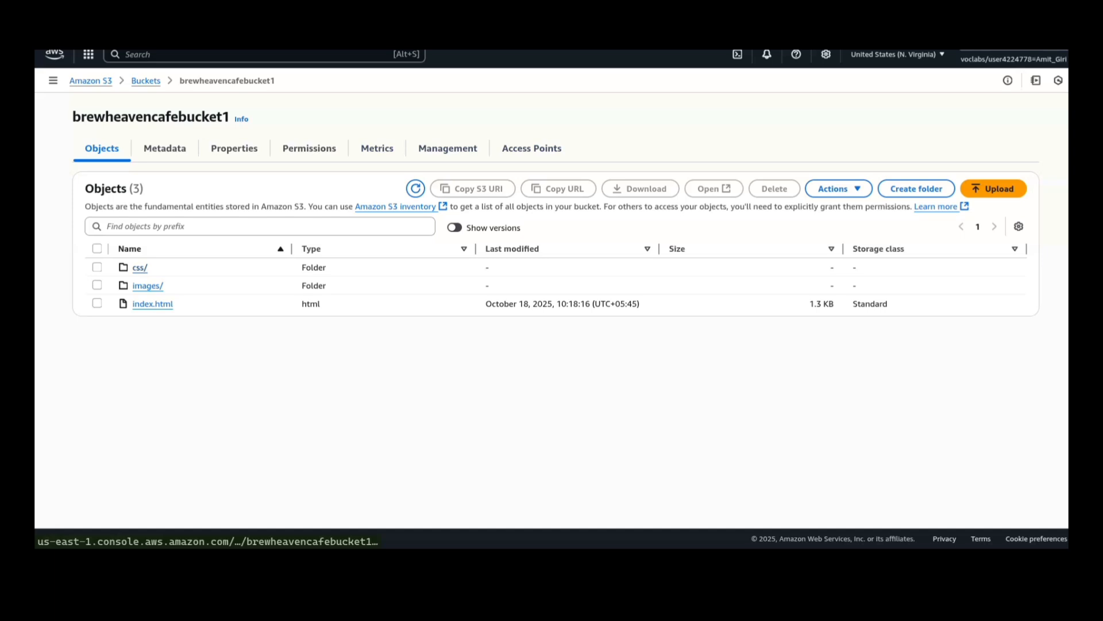
# - Open the css/ folder in the bucket and show the stored versions of style.css
pyautogui.click(140, 267)
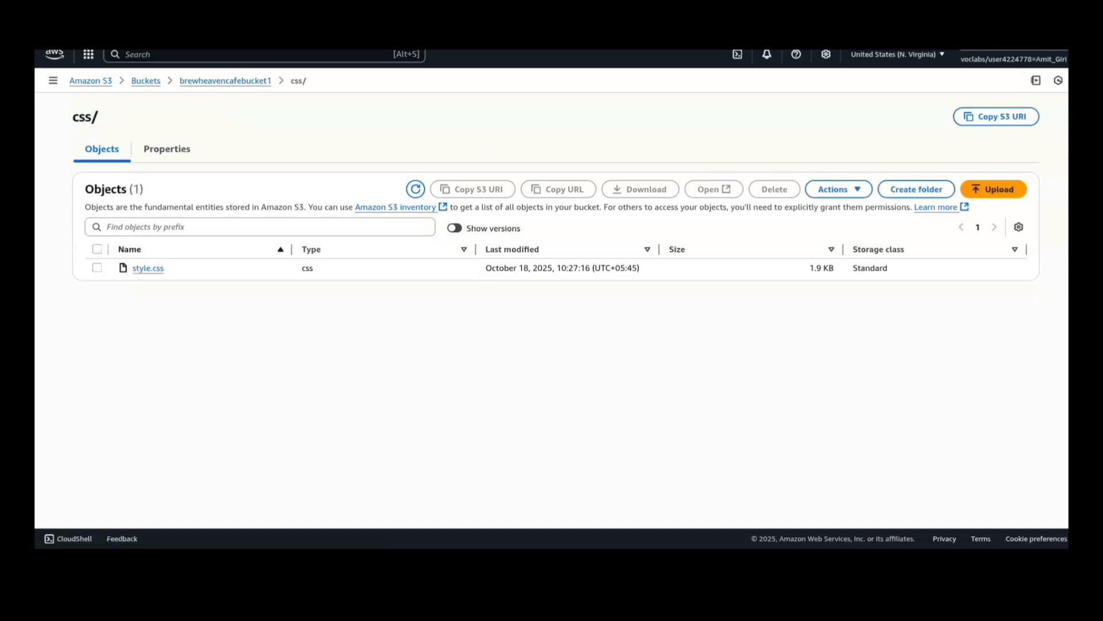
pyautogui.click(454, 228)
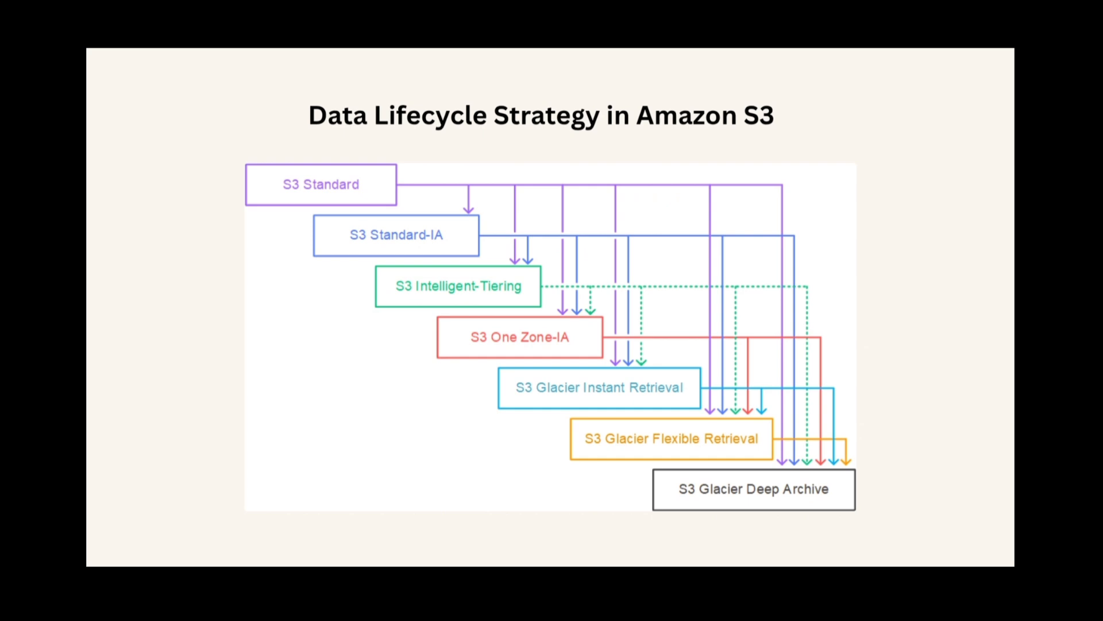
pyautogui.press('Right')
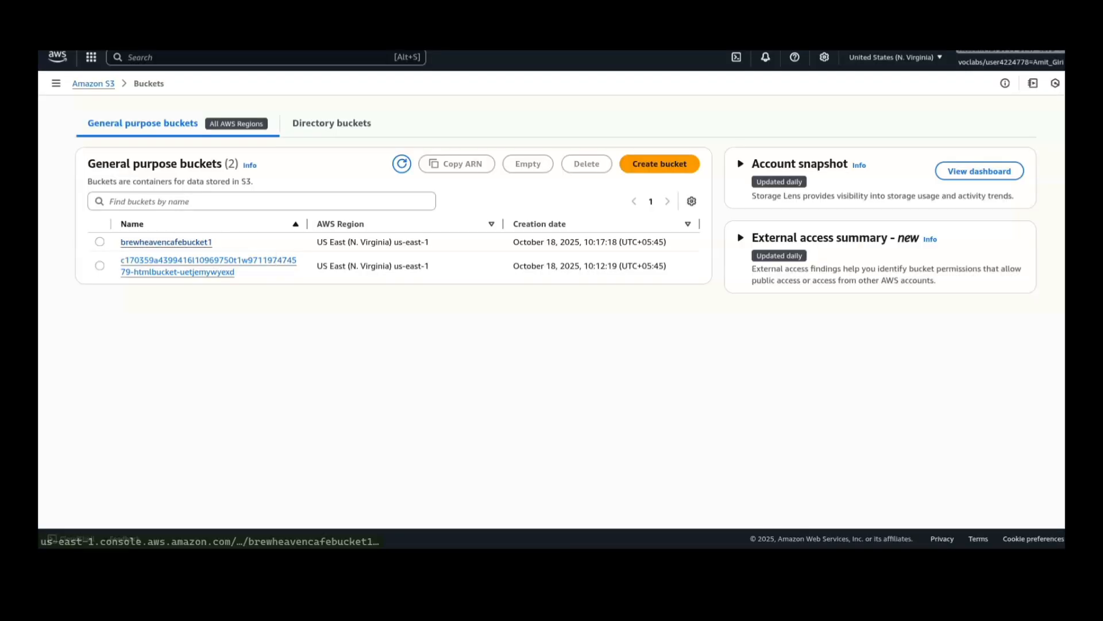
# - Start a lifecycle rule named move_to_IA for brewheavencafebucket1, apply it to all objects in the bucket and acknowledge that scope
pyautogui.click(167, 239)
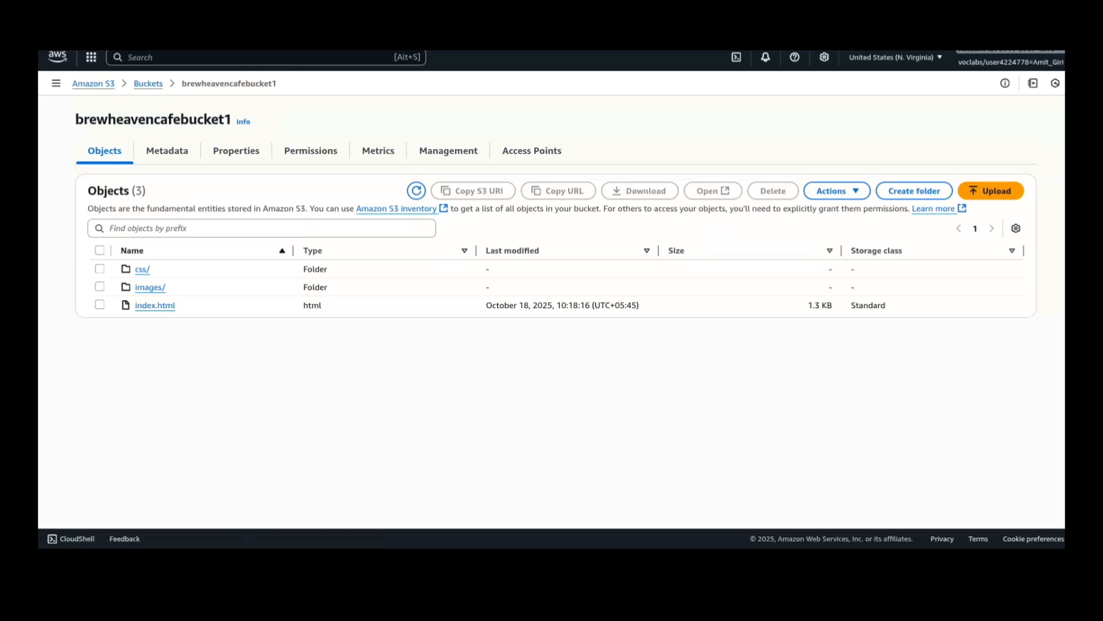
pyautogui.click(448, 150)
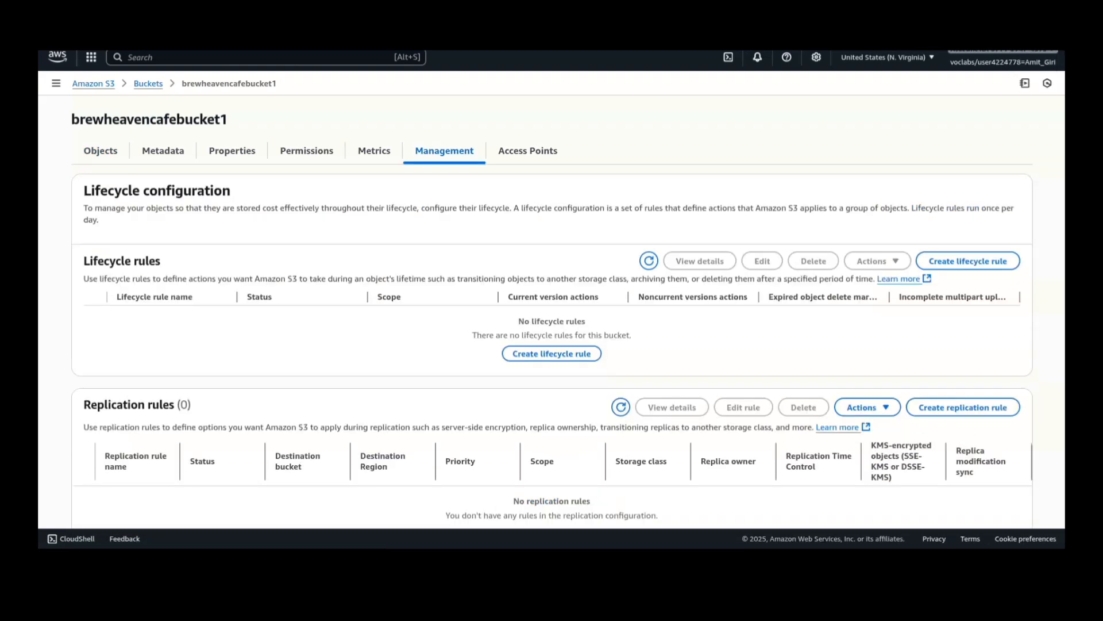
pyautogui.click(552, 353)
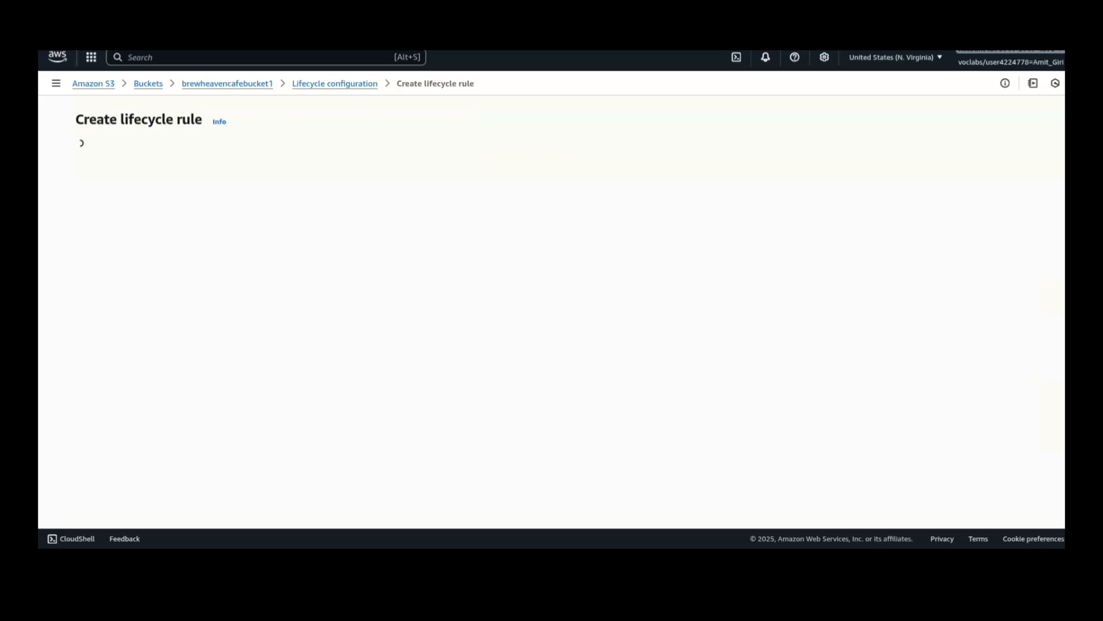
pyautogui.write('mov')
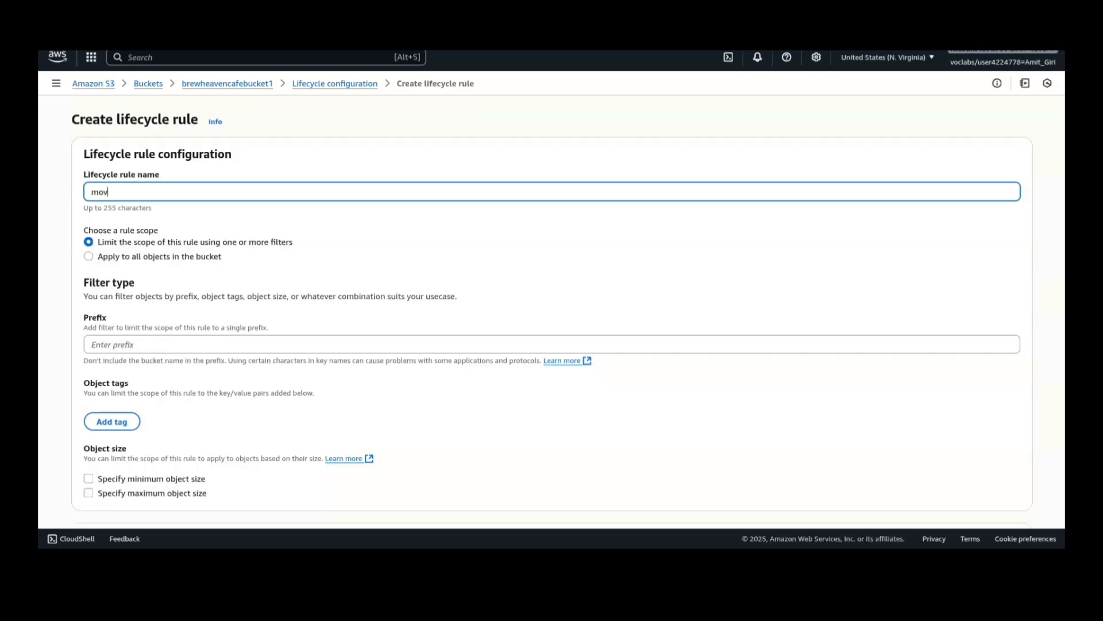
pyautogui.write('e_to_IA')
pyautogui.click(88, 257)
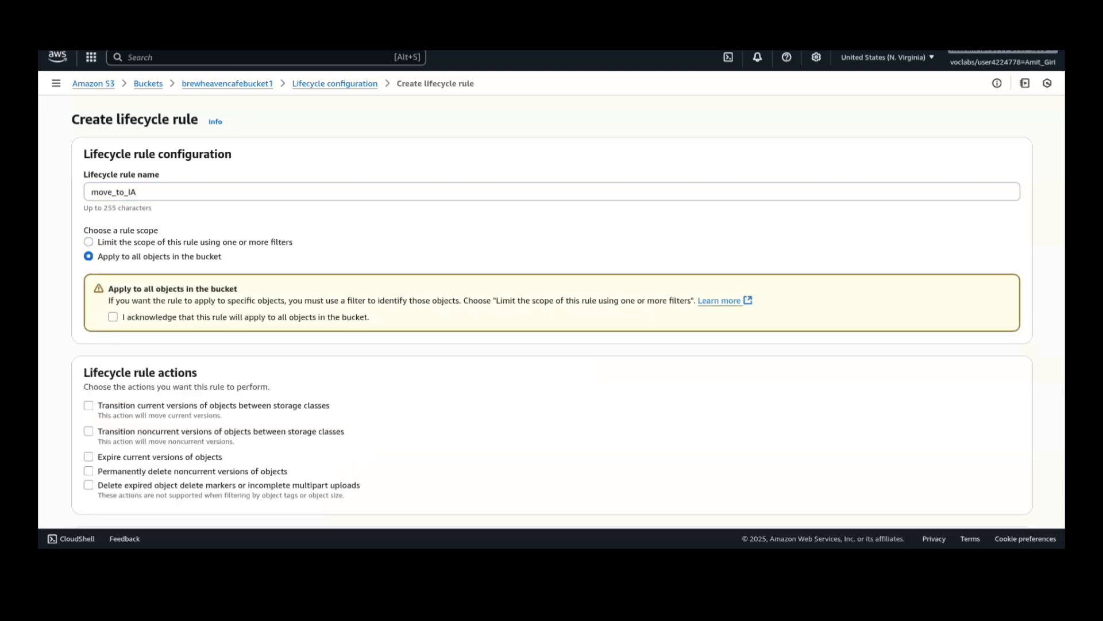
pyautogui.click(113, 316)
# - Set the rule to transition noncurrent versions to Standard-IA after 30 days, acknowledge the transition cost and create the rule
pyautogui.scroll(-3, 552, 311)
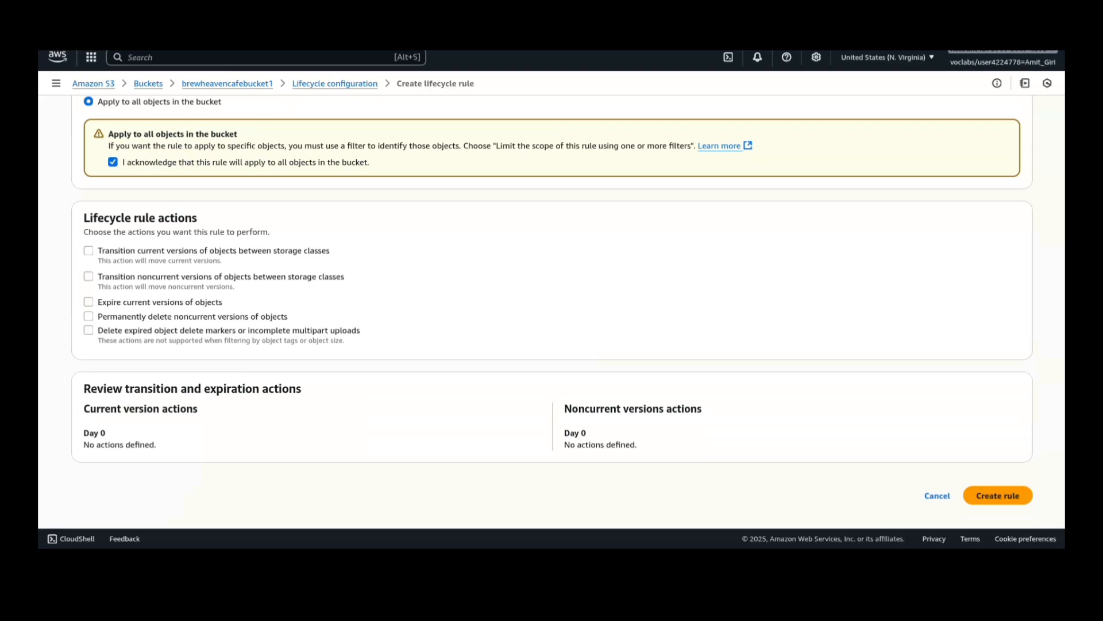
pyautogui.click(89, 277)
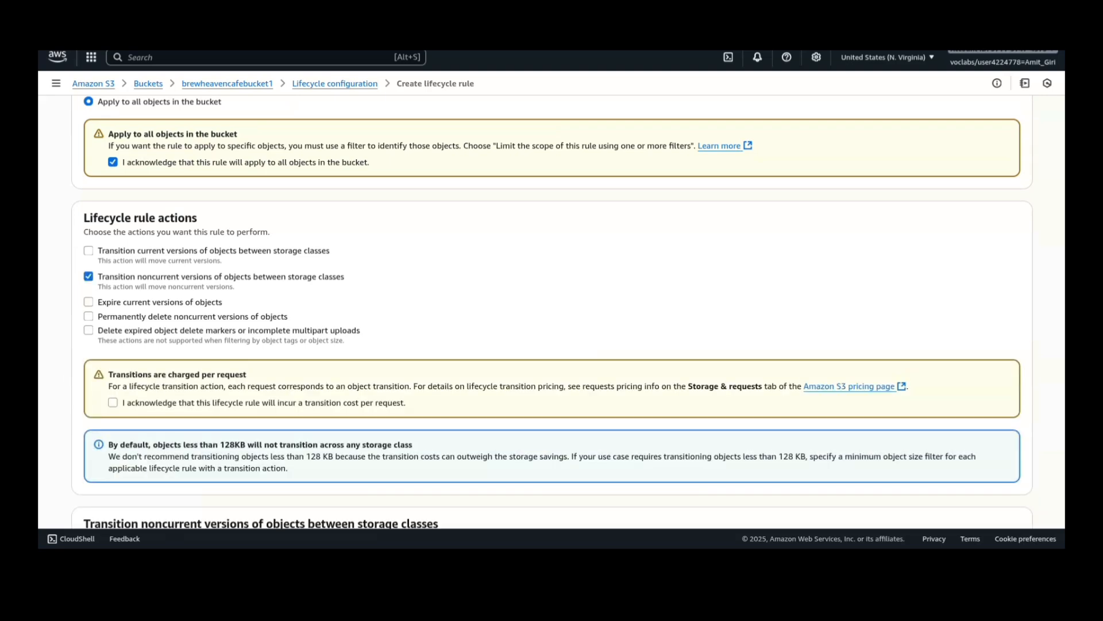
pyautogui.click(113, 402)
pyautogui.scroll(-5, 552, 311)
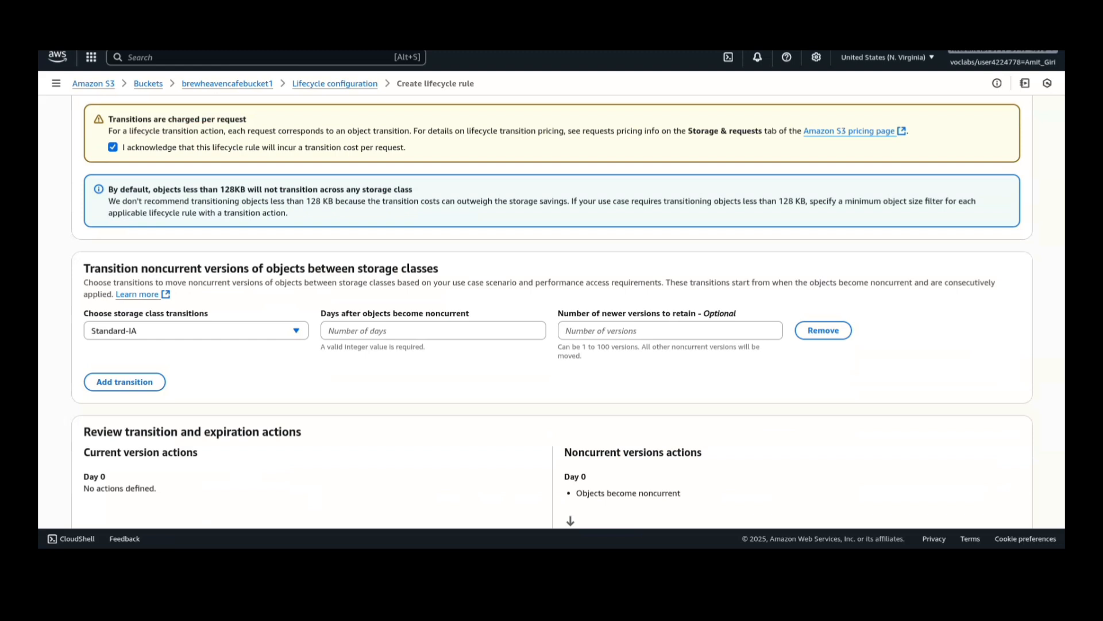
pyautogui.click(433, 331)
pyautogui.write('30')
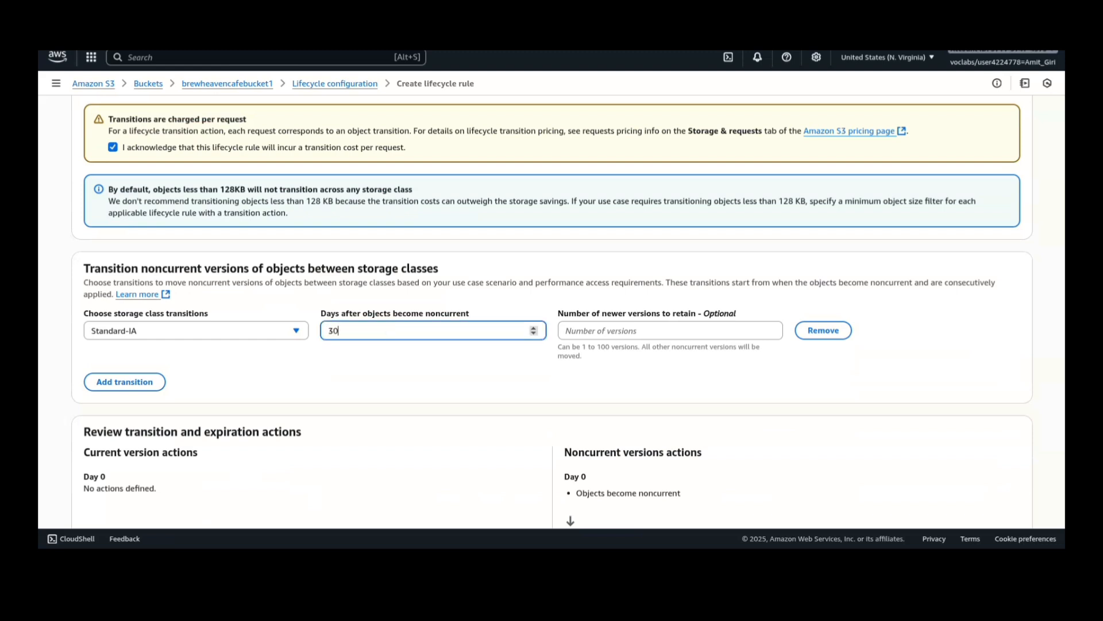
pyautogui.scroll(-3, 552, 311)
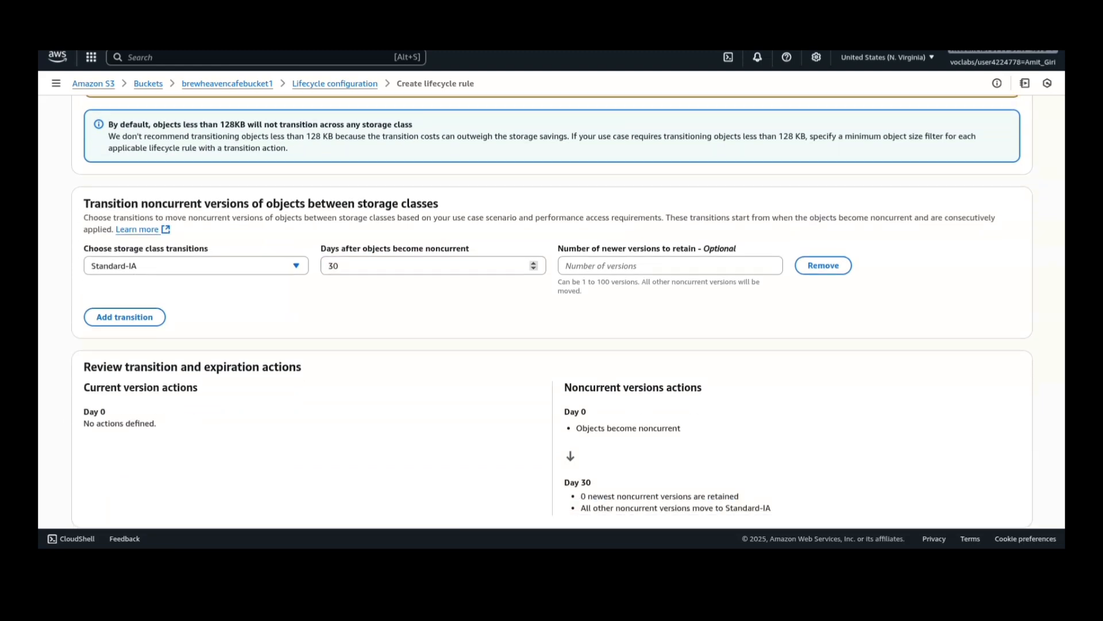
pyautogui.click(998, 495)
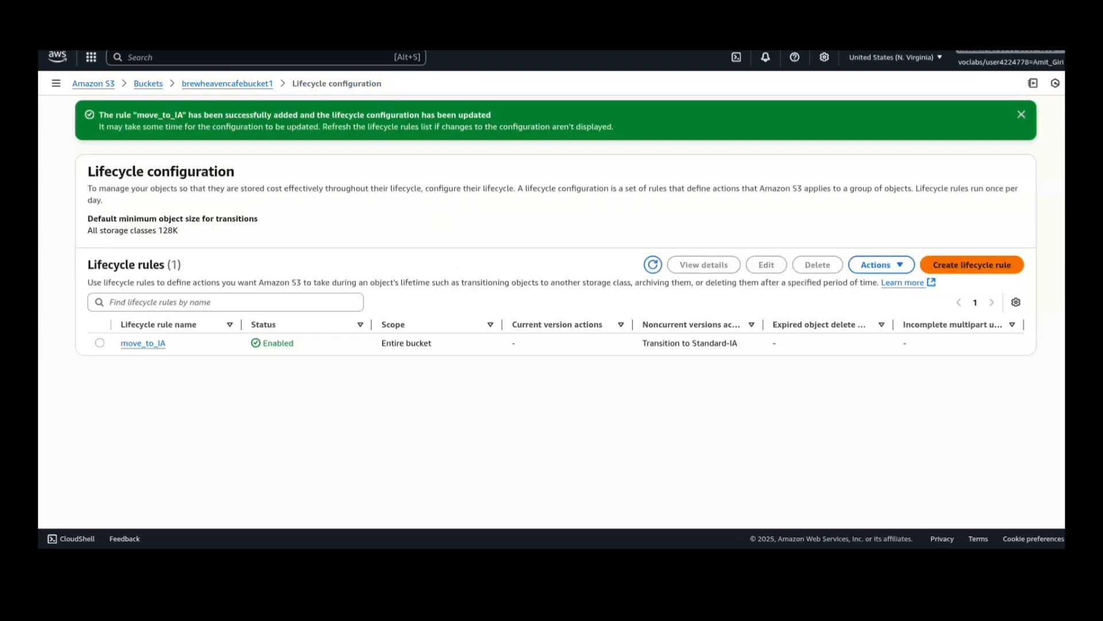
# - Start a second lifecycle rule named delete_old, apply it to all objects in the bucket and acknowledge that scope
pyautogui.click(971, 265)
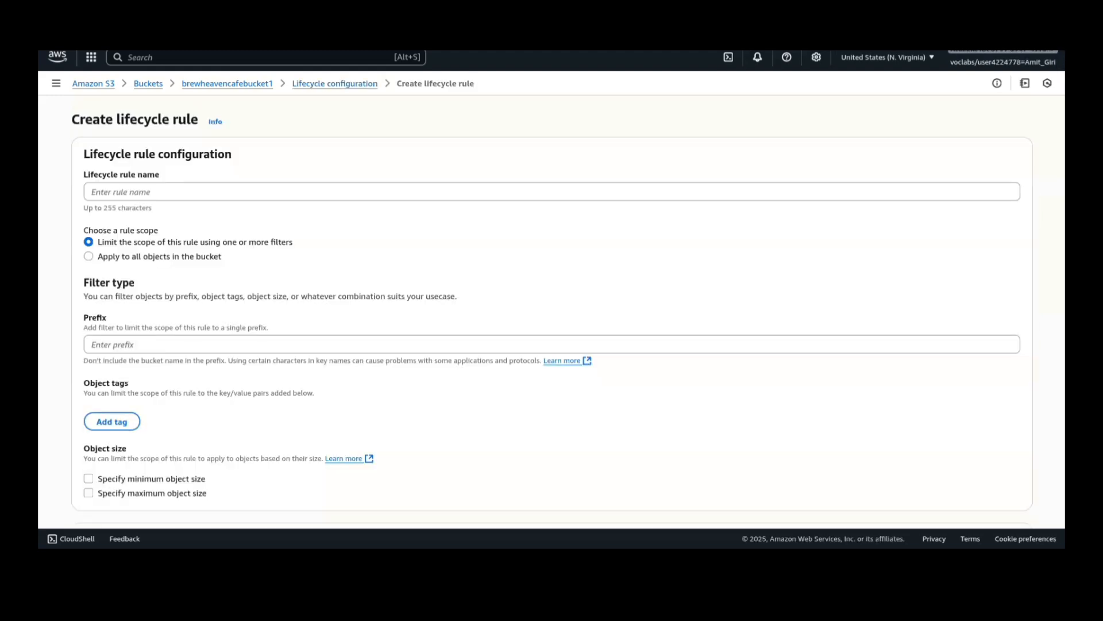
pyautogui.click(552, 192)
pyautogui.write('de')
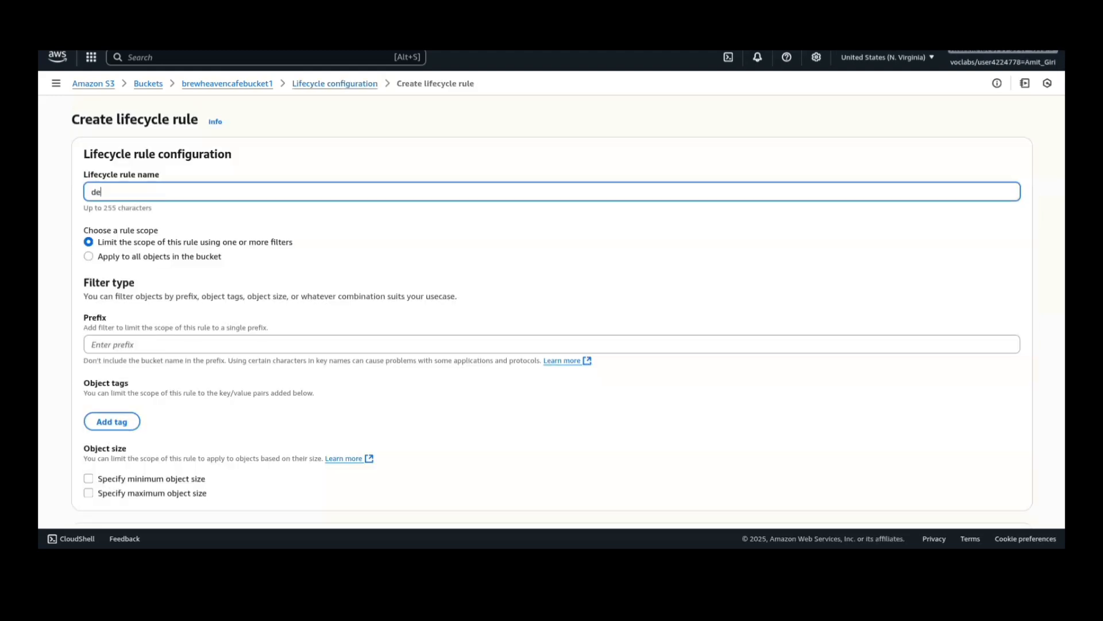
pyautogui.write('lete_old')
pyautogui.click(89, 257)
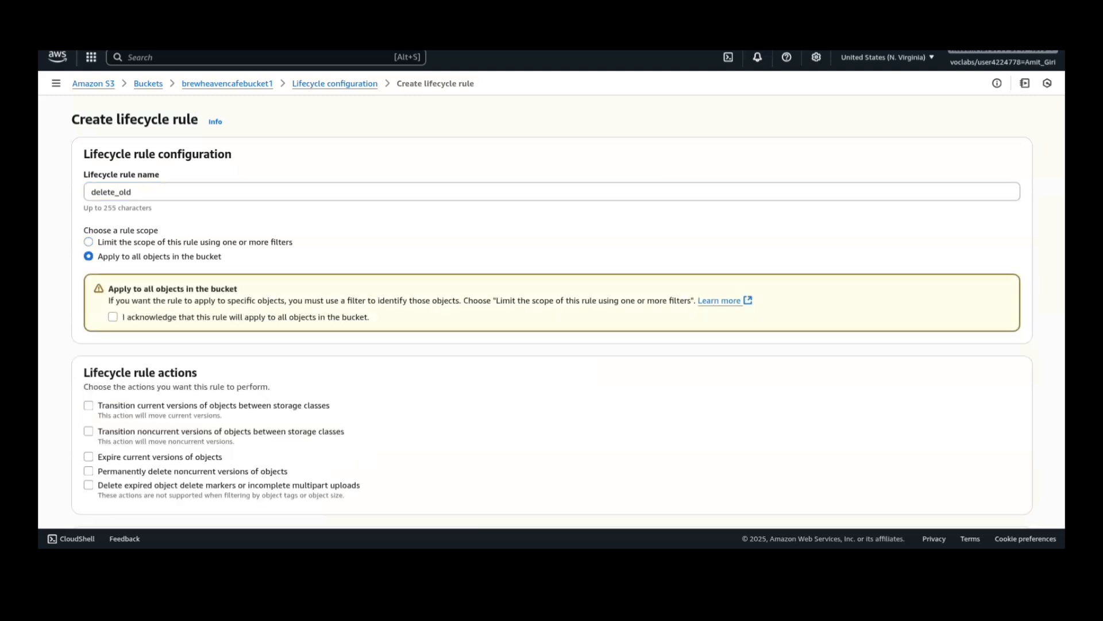
pyautogui.click(113, 316)
# - Set the rule to permanently delete noncurrent object versions after 365 days and create the rule
pyautogui.scroll(-3, 552, 310)
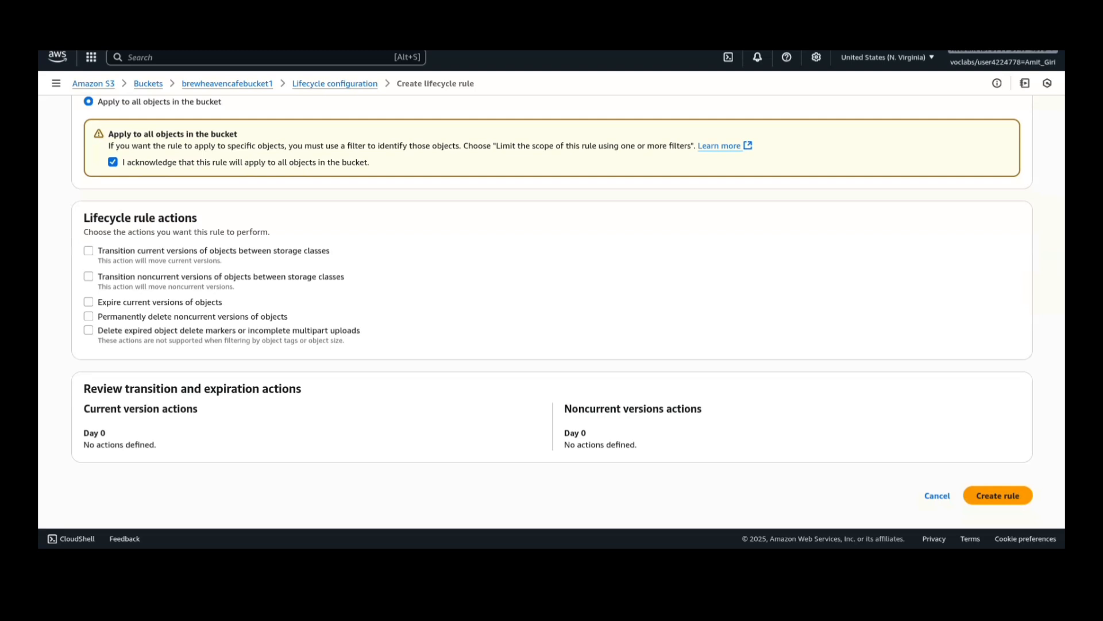
pyautogui.click(89, 316)
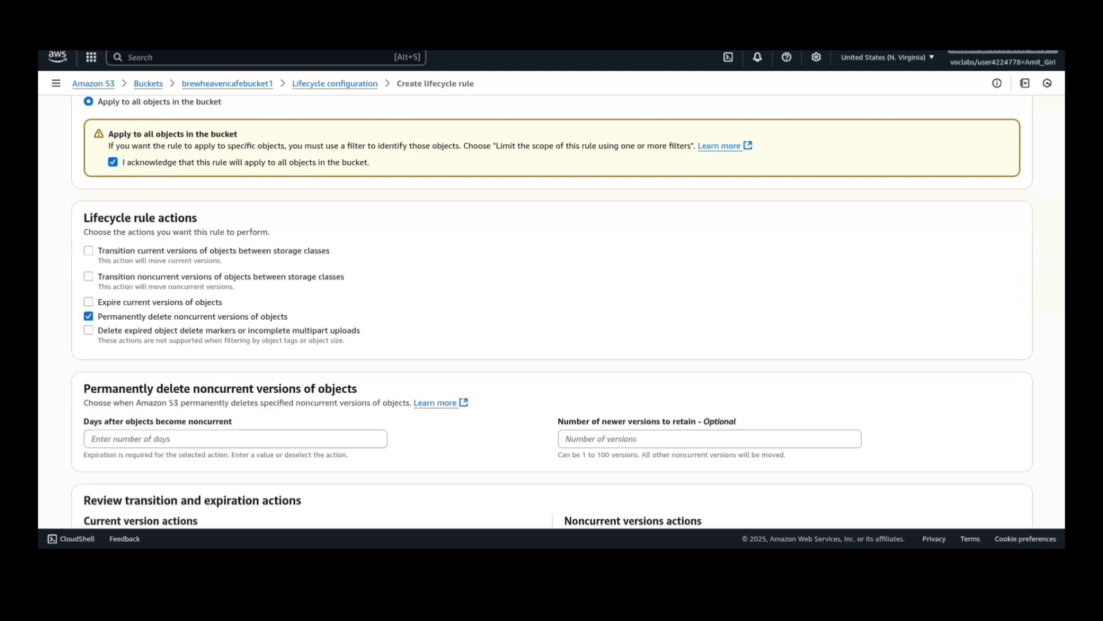
pyautogui.scroll(-2, 552, 311)
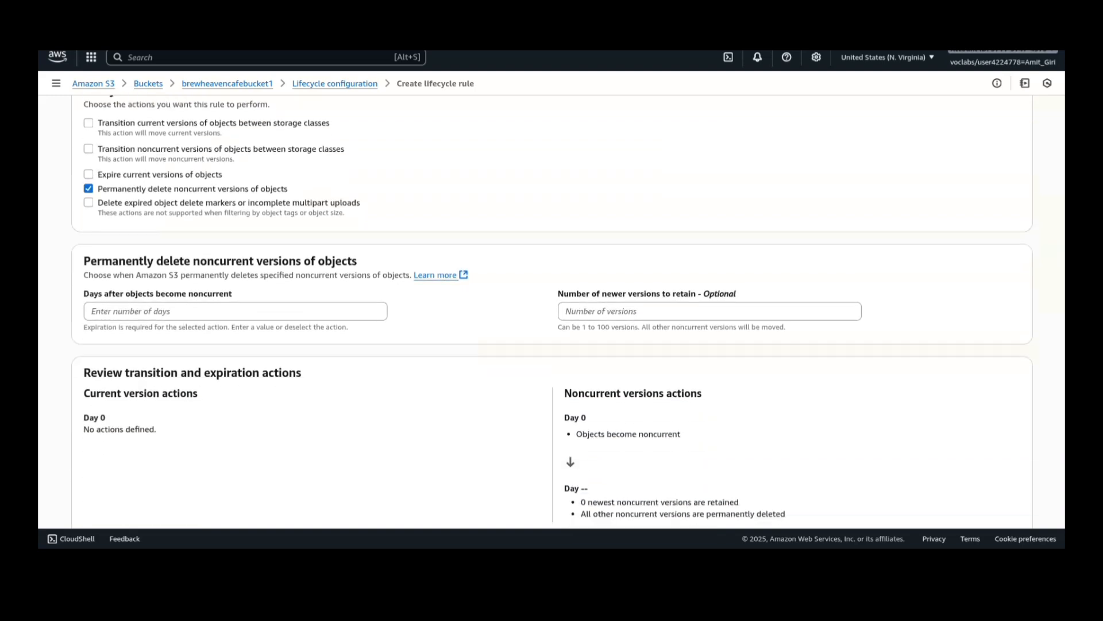
pyautogui.click(236, 311)
pyautogui.write('365')
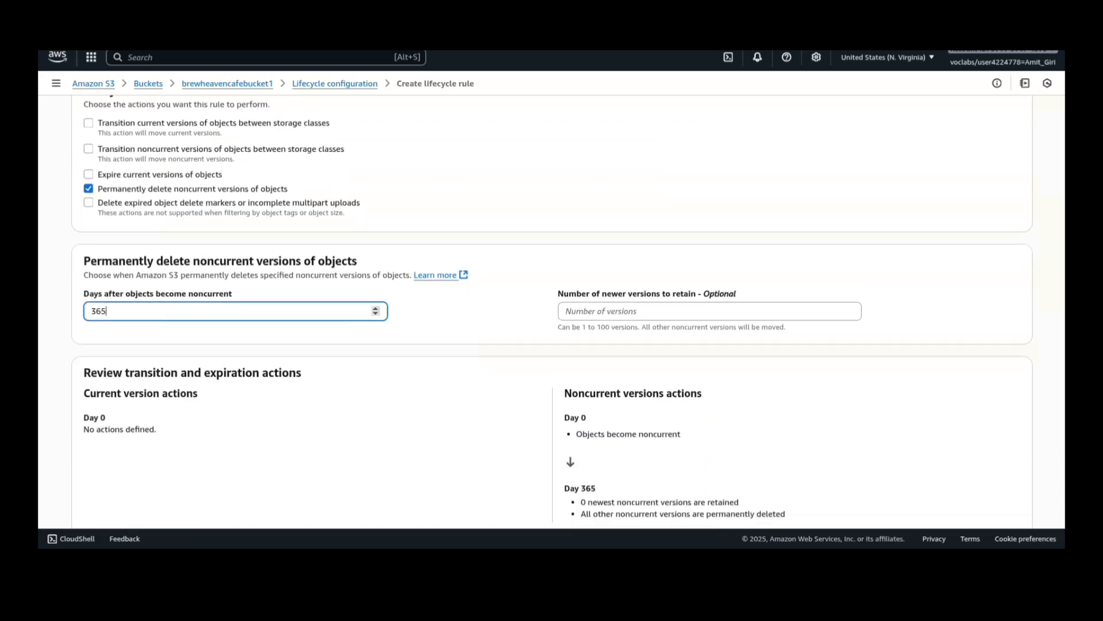
pyautogui.scroll(-2, 236, 311)
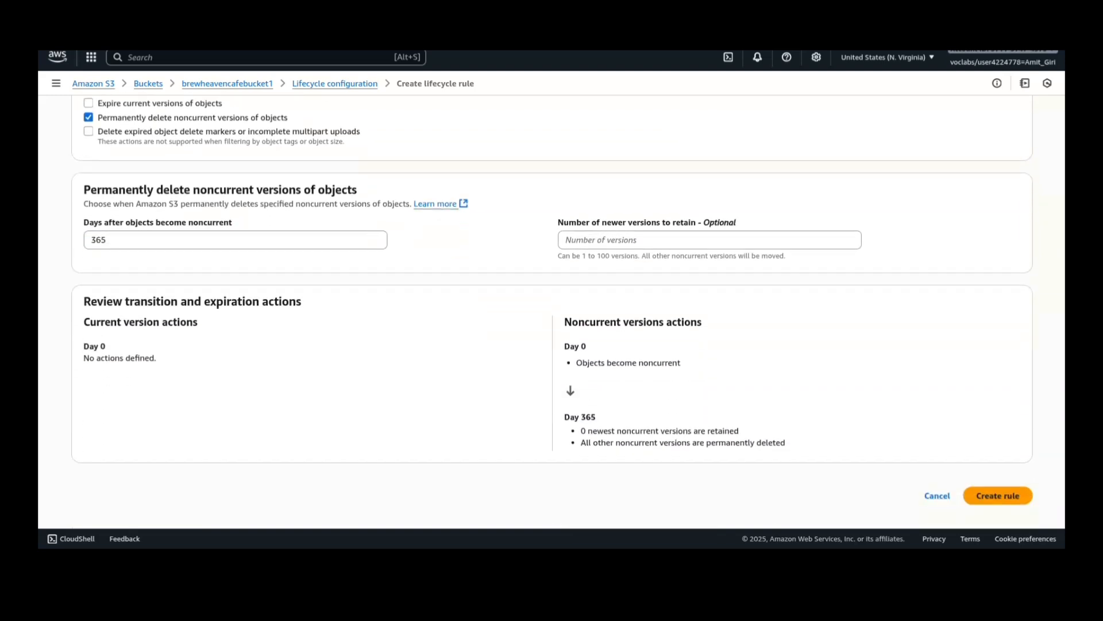
pyautogui.click(998, 495)
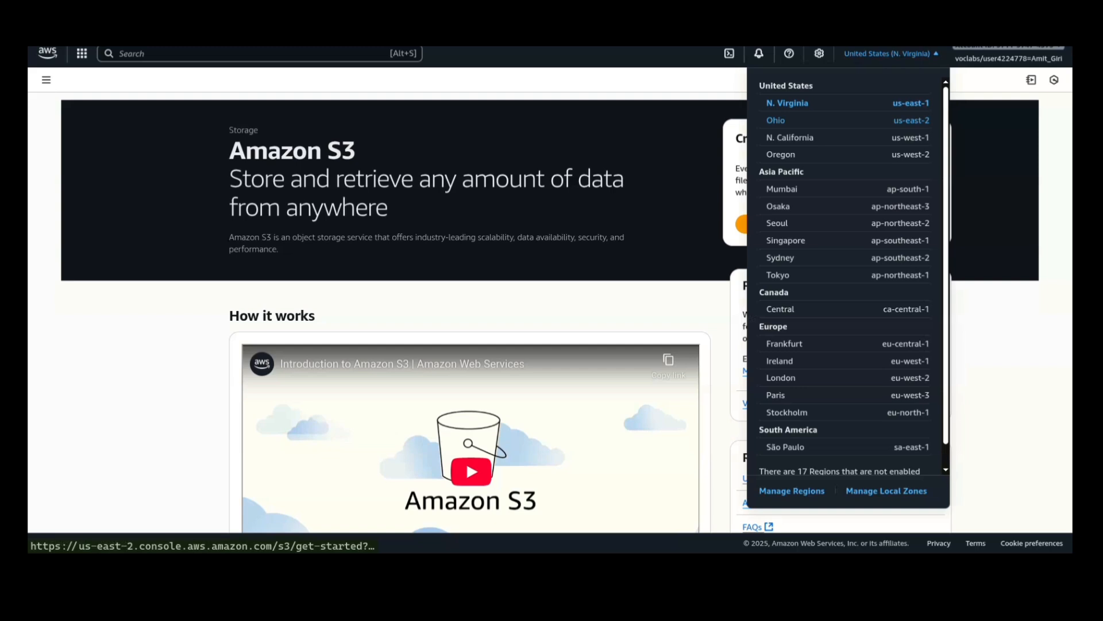
# - Switch the region to US East (Ohio) us-east-2 and start a new general purpose bucket named brewheavencafebucket2
pyautogui.click(776, 120)
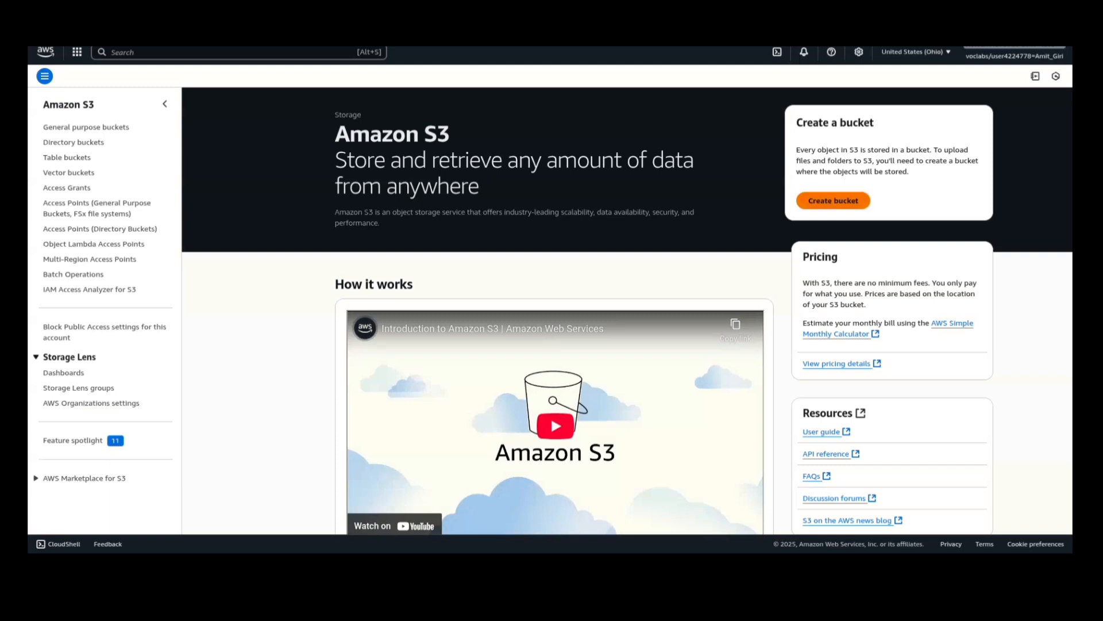
pyautogui.click(834, 200)
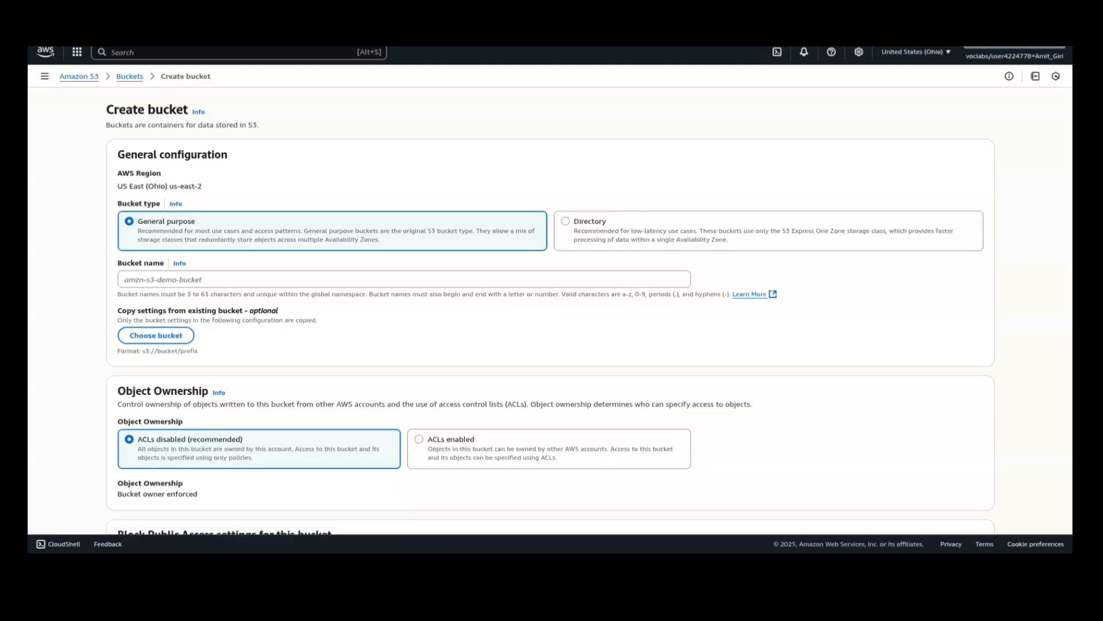
pyautogui.write('b')
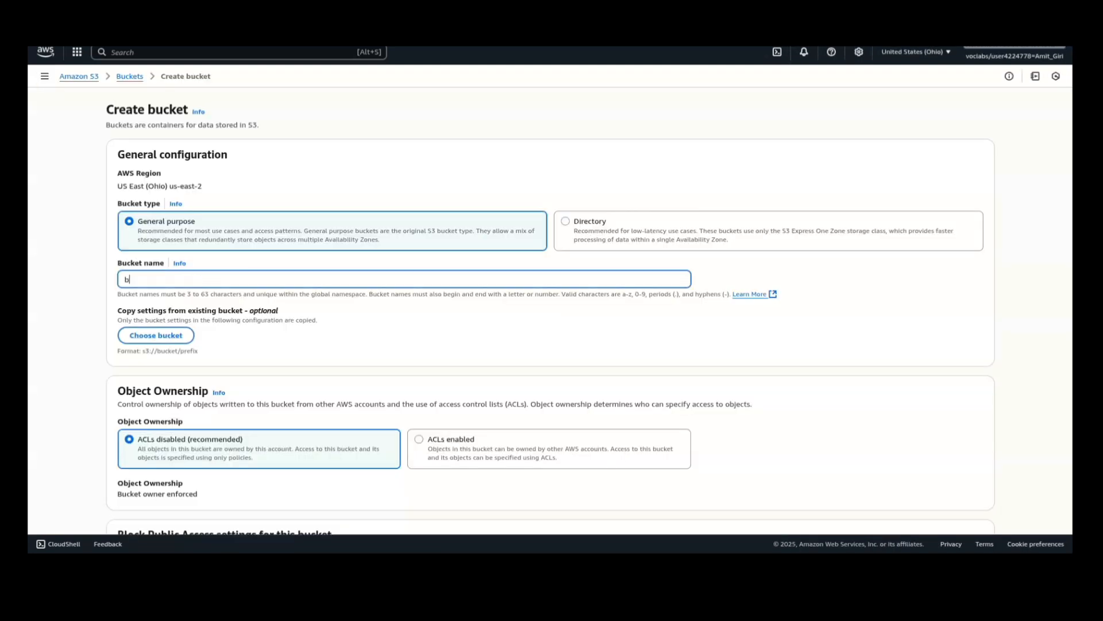
pyautogui.write('rewheavencafebucket2')
# - Enable versioning for the new bucket, keep its default encryption and create it
pyautogui.scroll(-8, 552, 310)
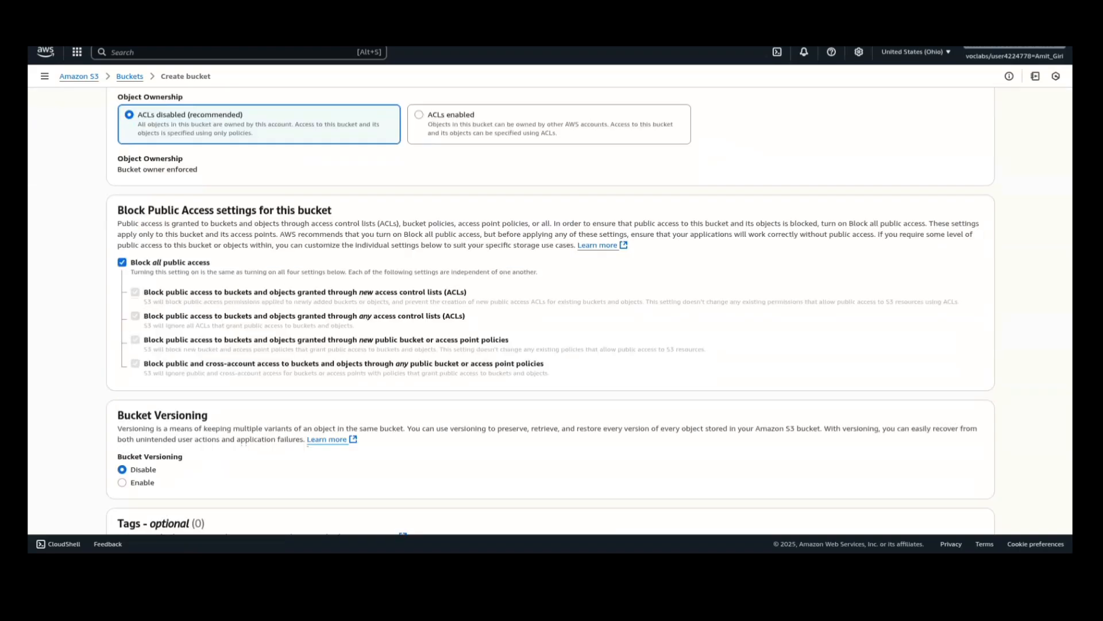
pyautogui.click(122, 353)
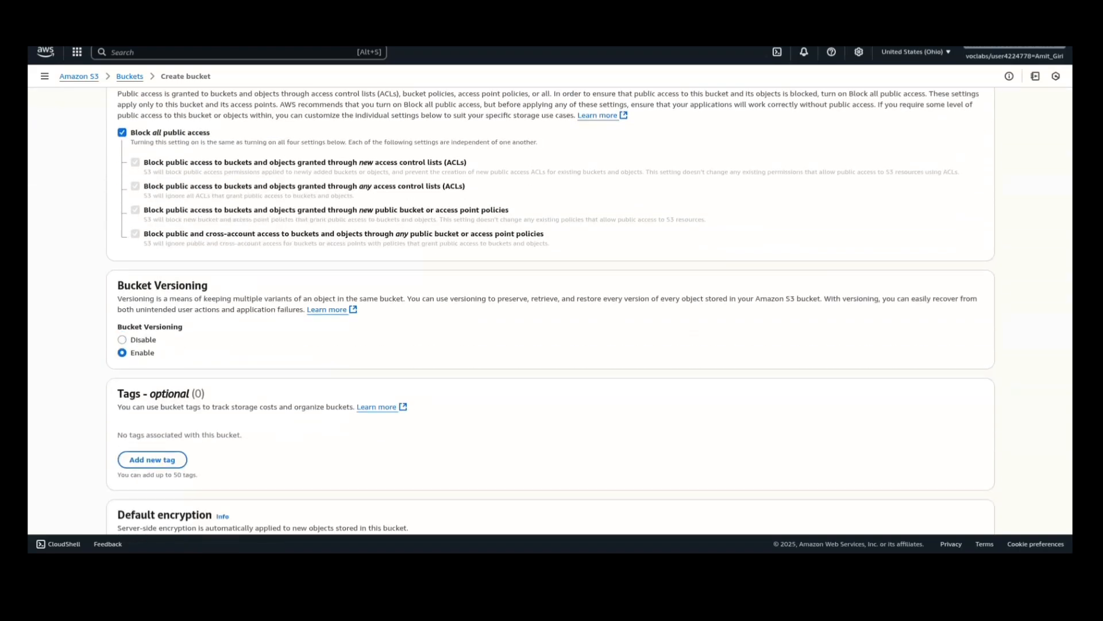
pyautogui.scroll(-3, 550, 309)
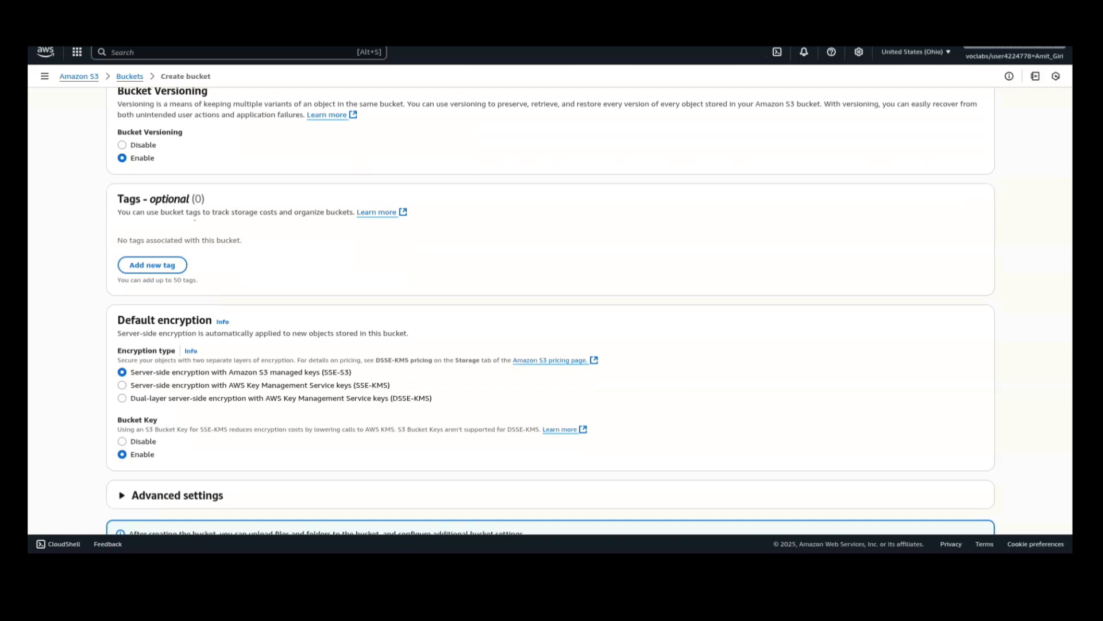
pyautogui.scroll(-2, 550, 310)
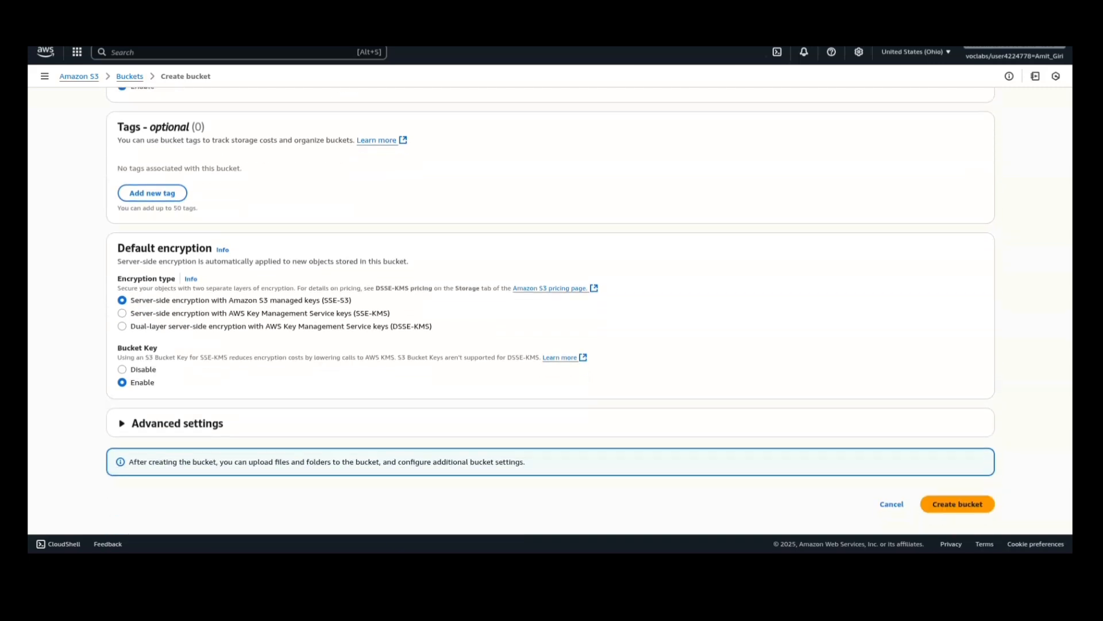
pyautogui.click(957, 504)
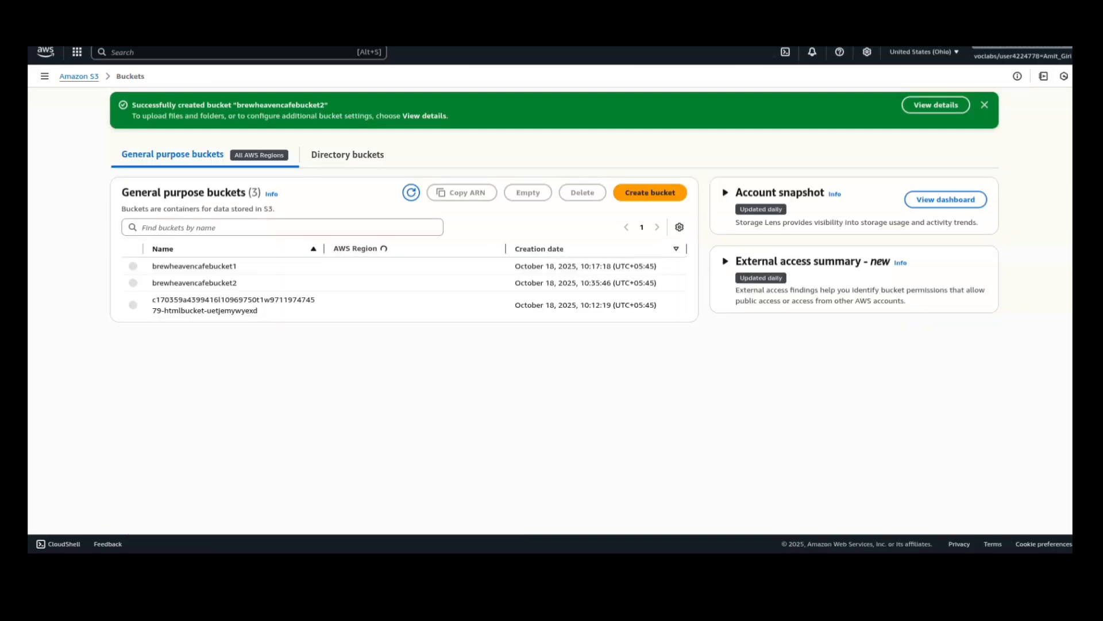
pyautogui.click(985, 105)
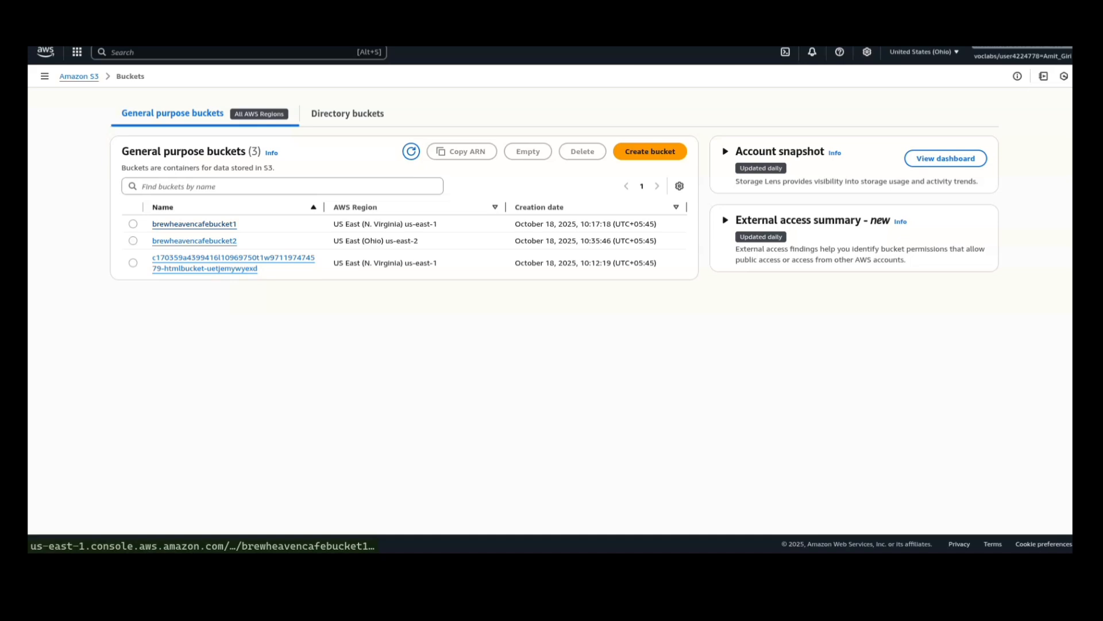
# - Start a replication rule named brewheavenCRR for brewheavencafebucket1
pyautogui.click(230, 257)
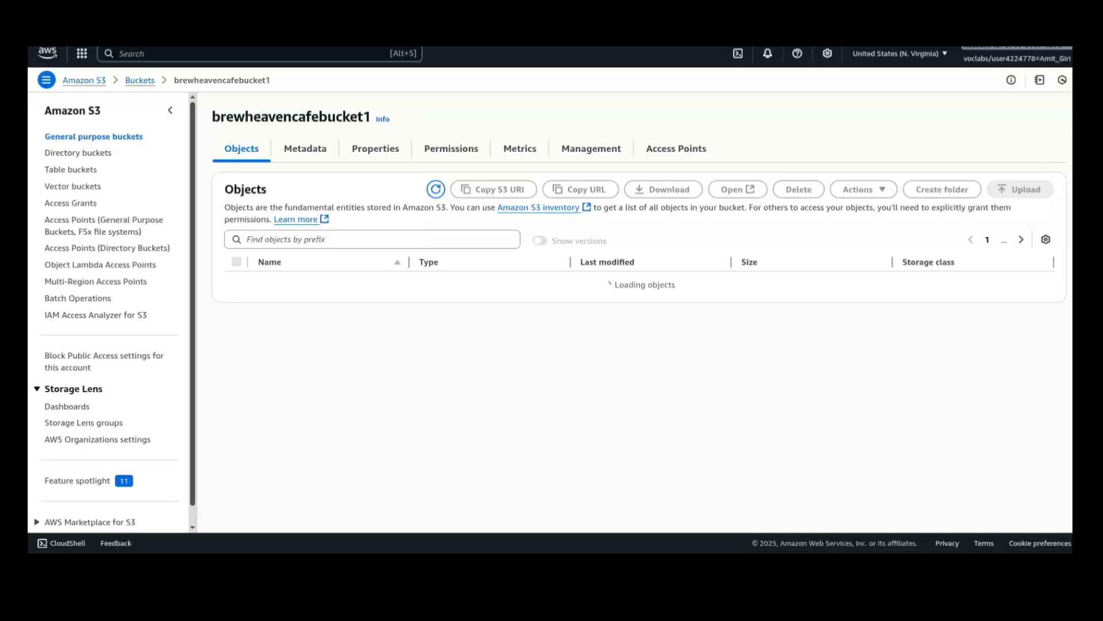
pyautogui.click(592, 149)
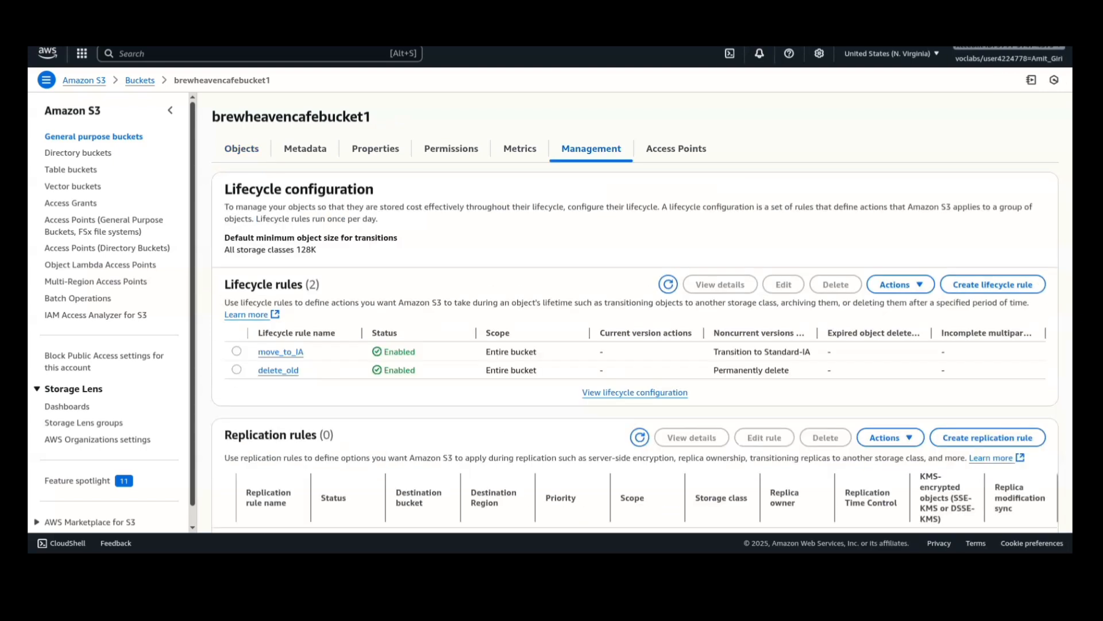
pyautogui.scroll(-3, 635, 312)
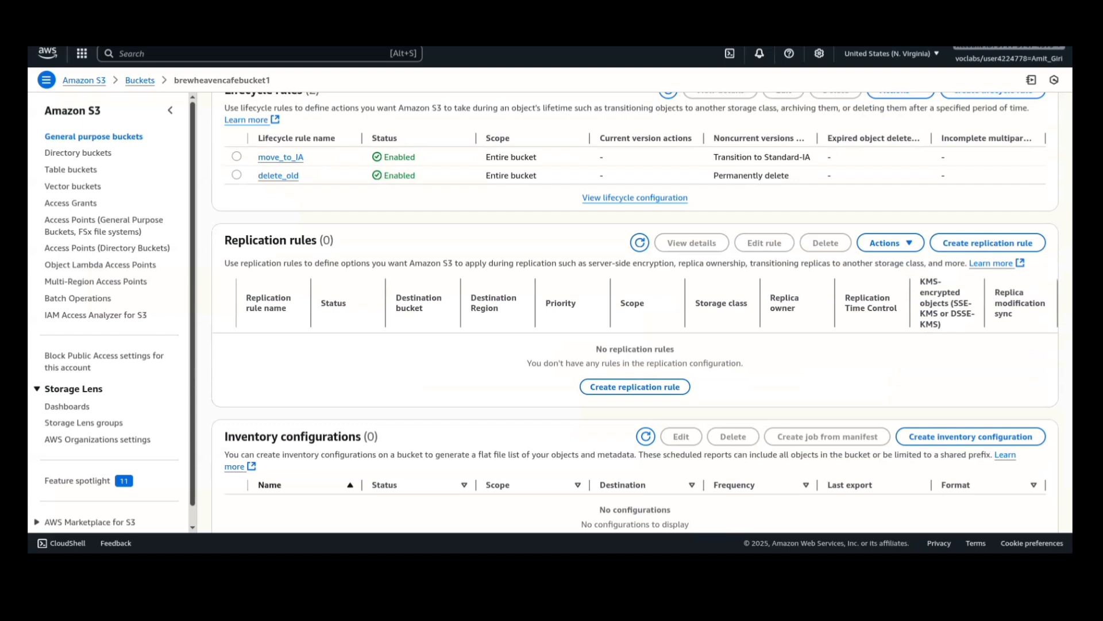
pyautogui.click(988, 243)
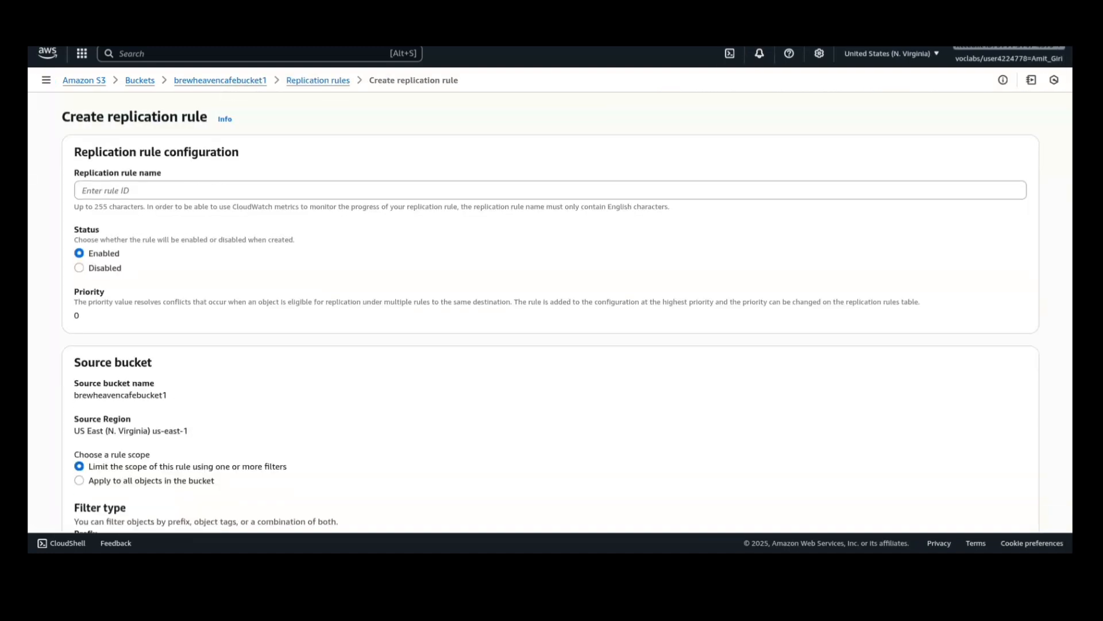
pyautogui.click(550, 190)
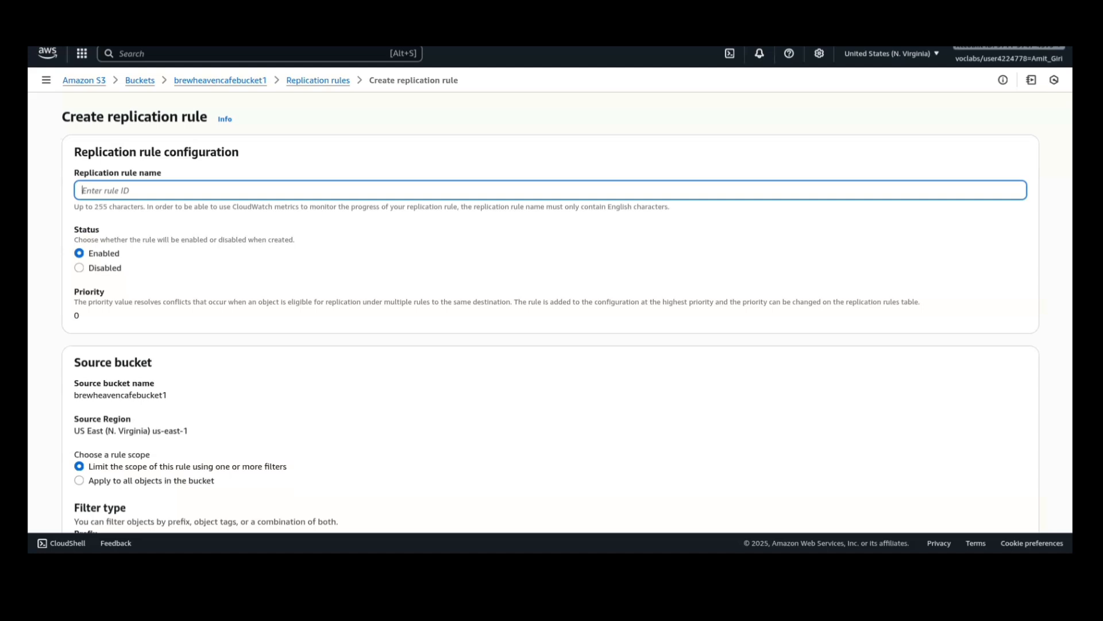
pyautogui.write('brewheavencRR')
# - Apply the replication rule to all objects in the bucket and choose brewheavencafebucket2 in this account as its destination
pyautogui.scroll(-3, 550, 312)
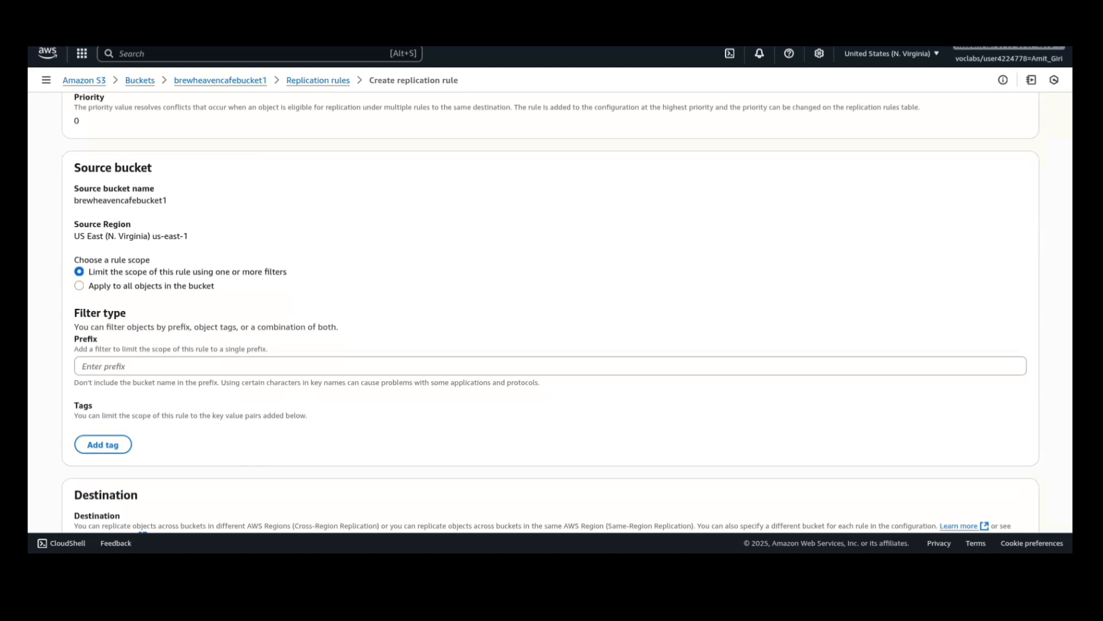
pyautogui.click(79, 286)
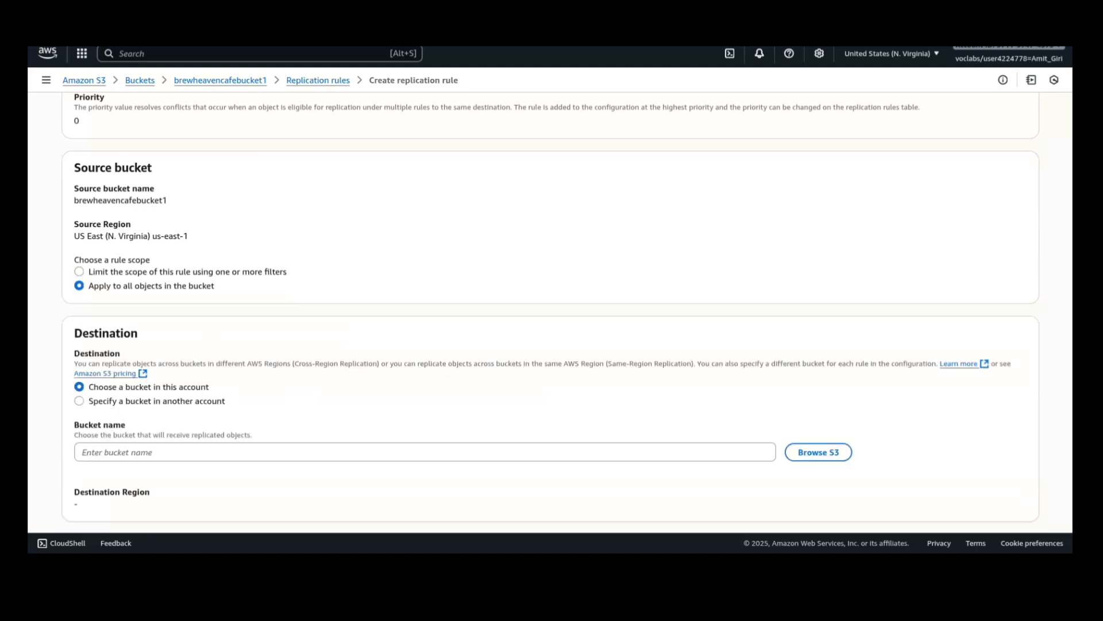
pyautogui.scroll(-1, 550, 312)
pyautogui.click(818, 386)
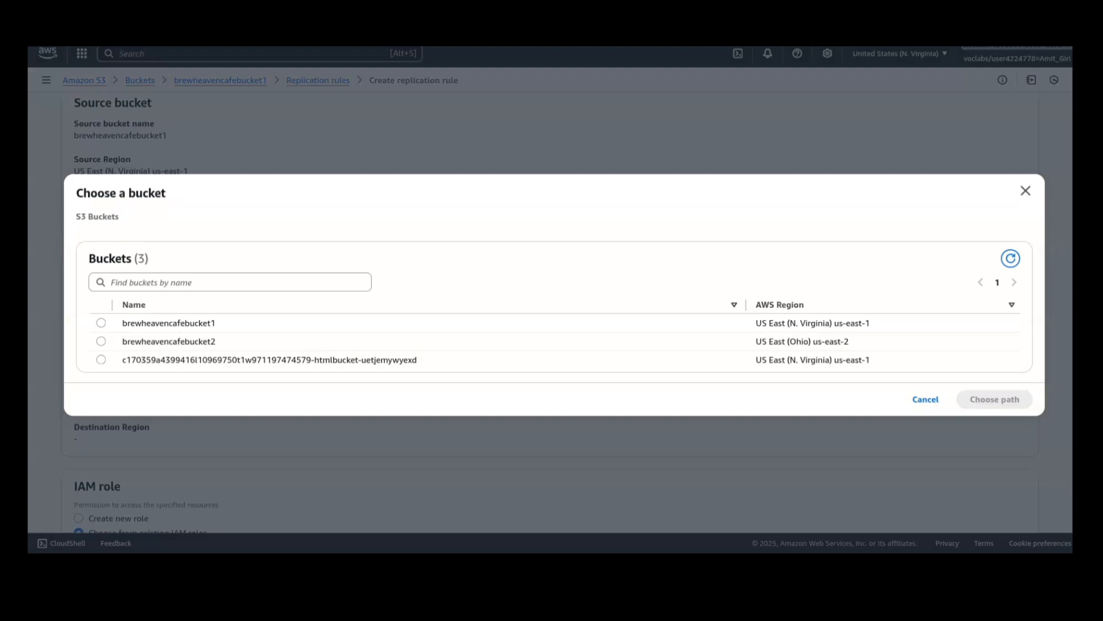
pyautogui.click(101, 342)
pyautogui.click(995, 399)
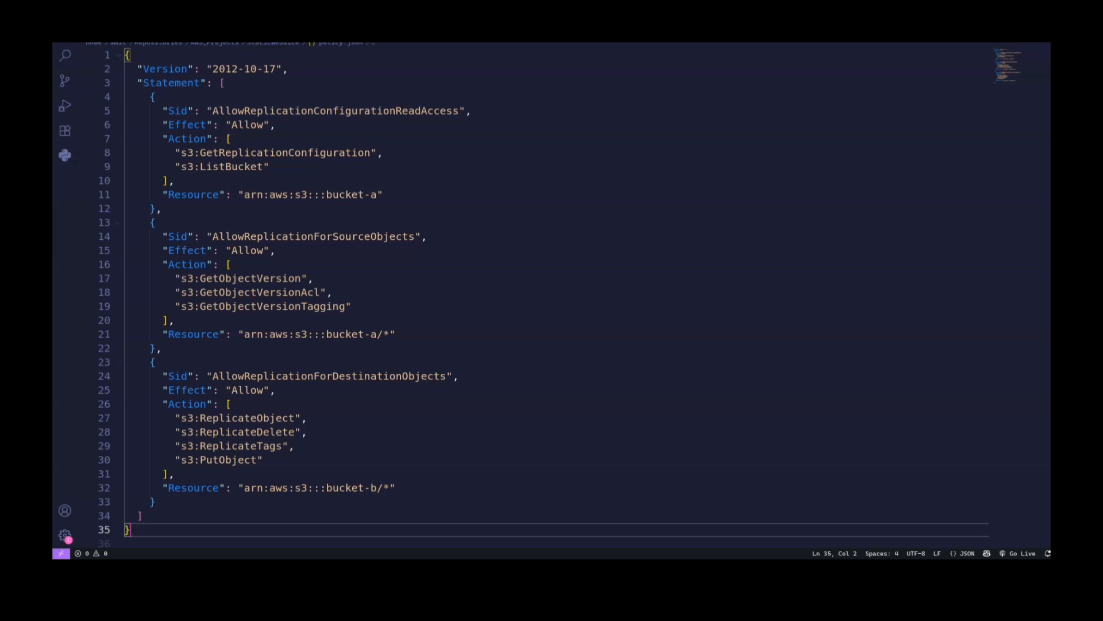
# - Review the replication policy in policy.json and assign the existing CafeRole as the replication rule's IAM role
pyautogui.moveTo(126, 55); pyautogui.dragTo(131, 530)
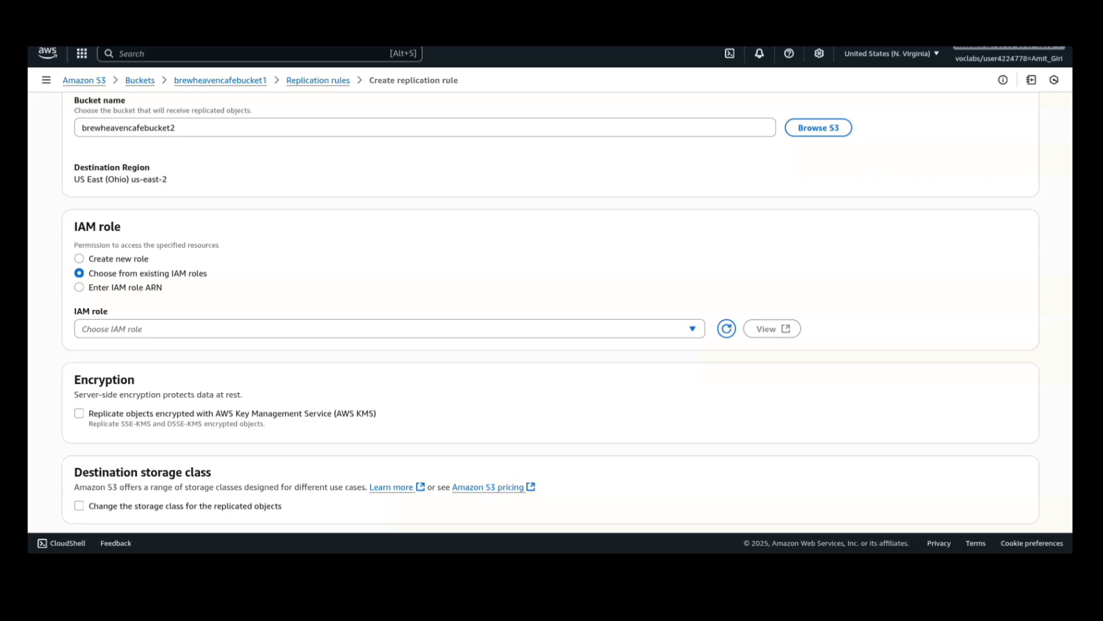
pyautogui.click(389, 329)
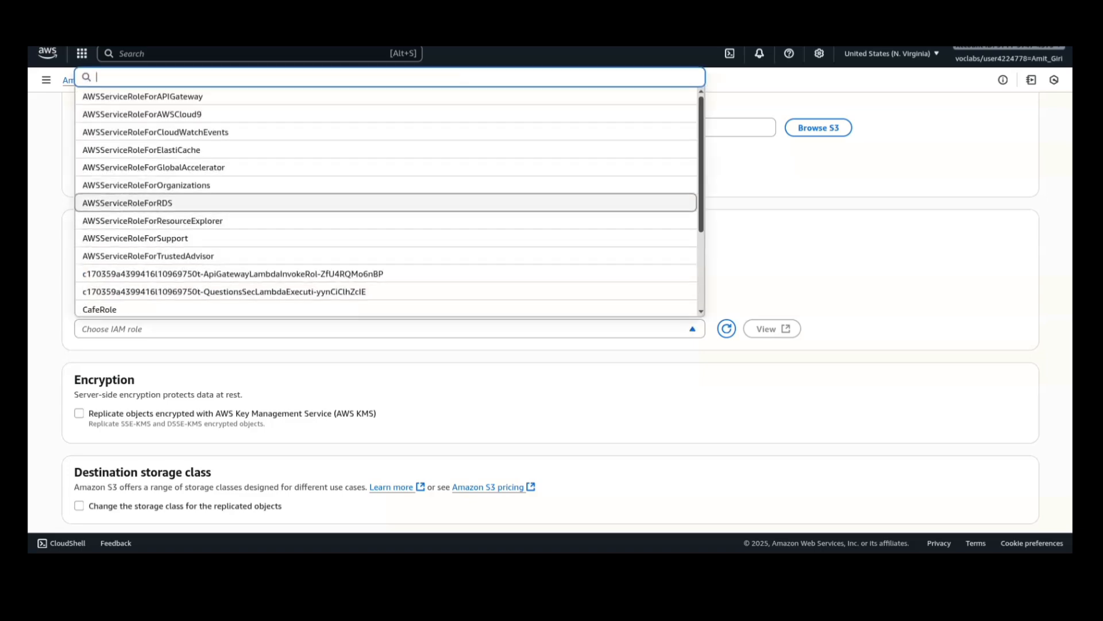
pyautogui.click(99, 310)
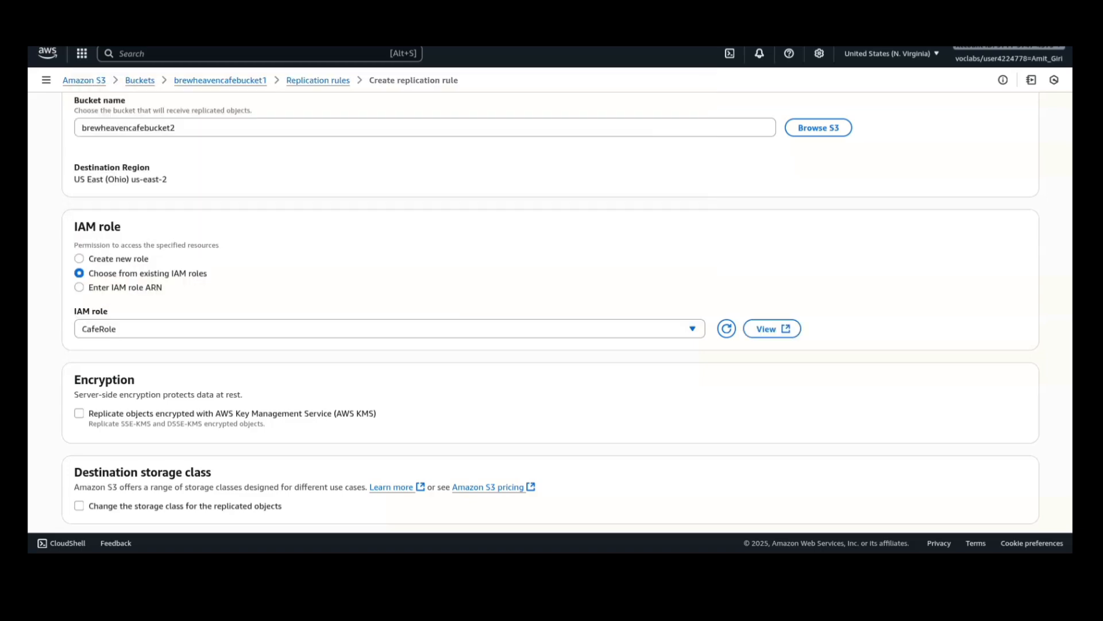
# - Save the replication rule and submit the choice not to replicate existing objects
pyautogui.scroll(-4, 550, 308)
pyautogui.scroll(-1, 550, 309)
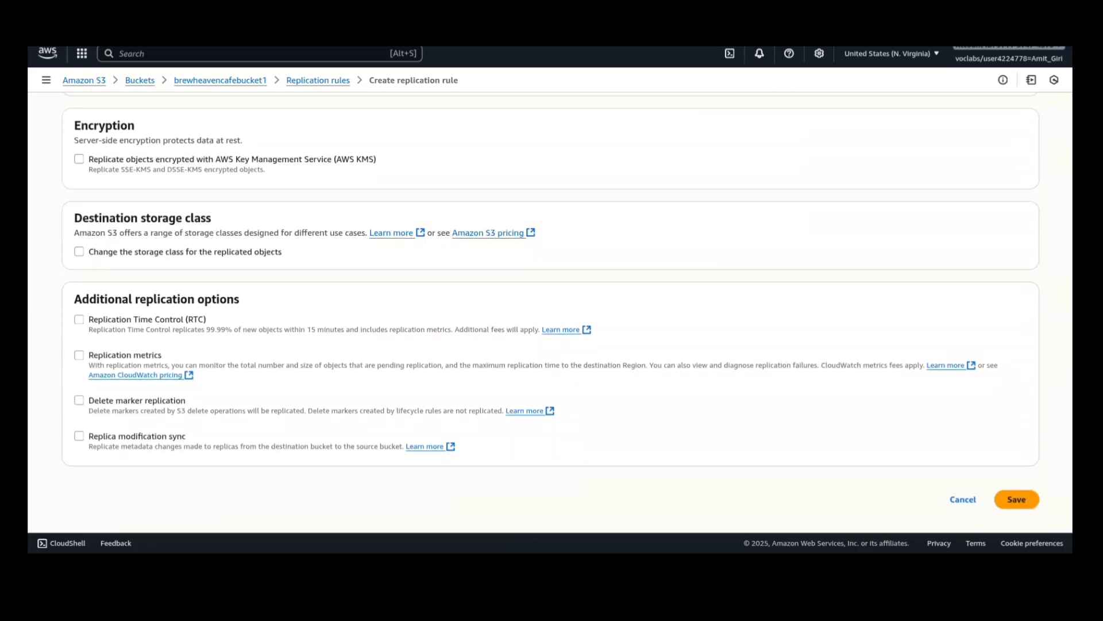
pyautogui.click(1017, 499)
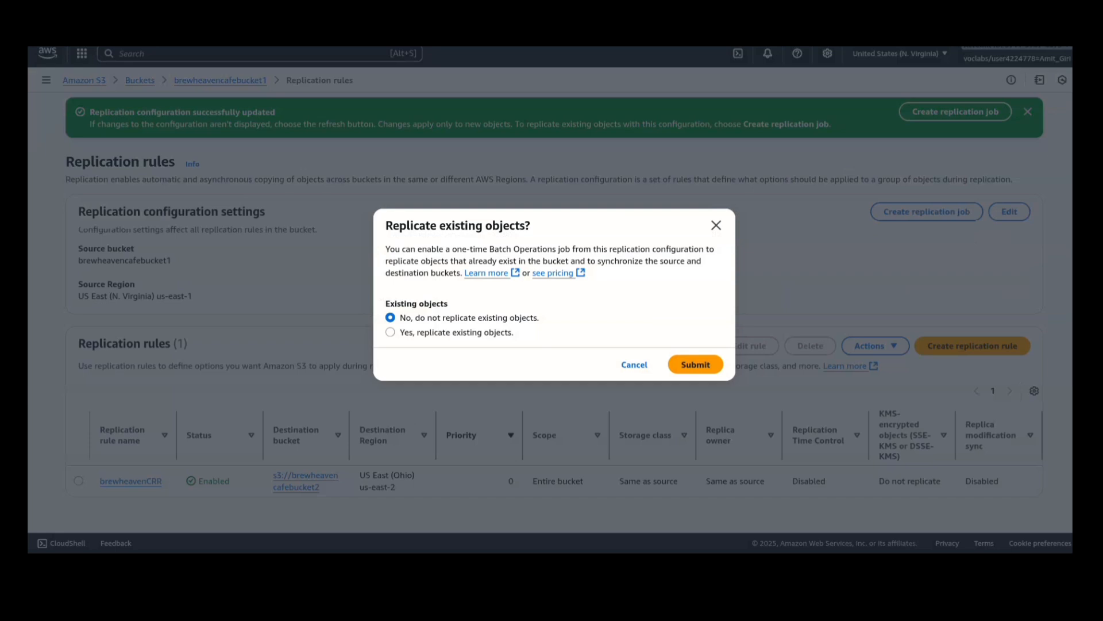
pyautogui.click(696, 364)
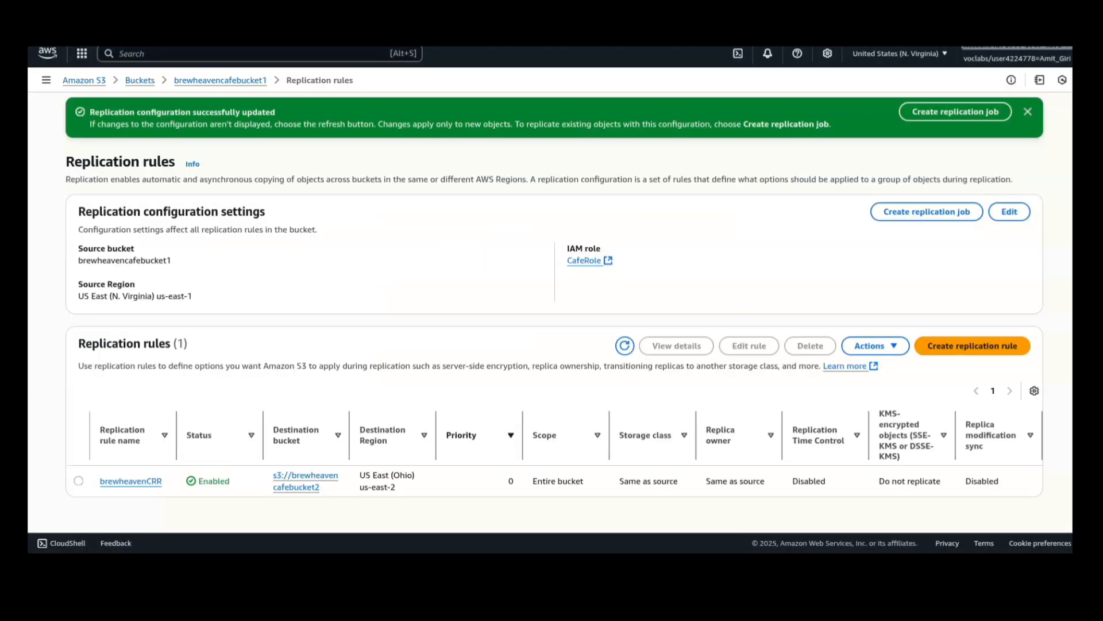
# - Upload robots.txt to the root of brewheavencafebucket1
pyautogui.hotkey('ctrl', 'Tab')
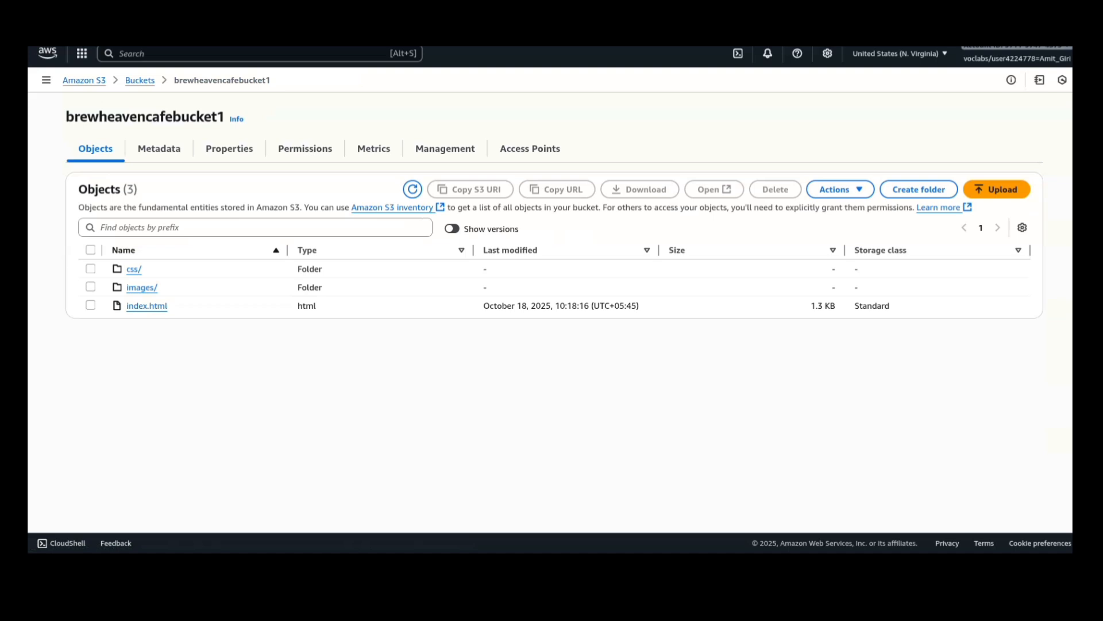
pyautogui.click(997, 189)
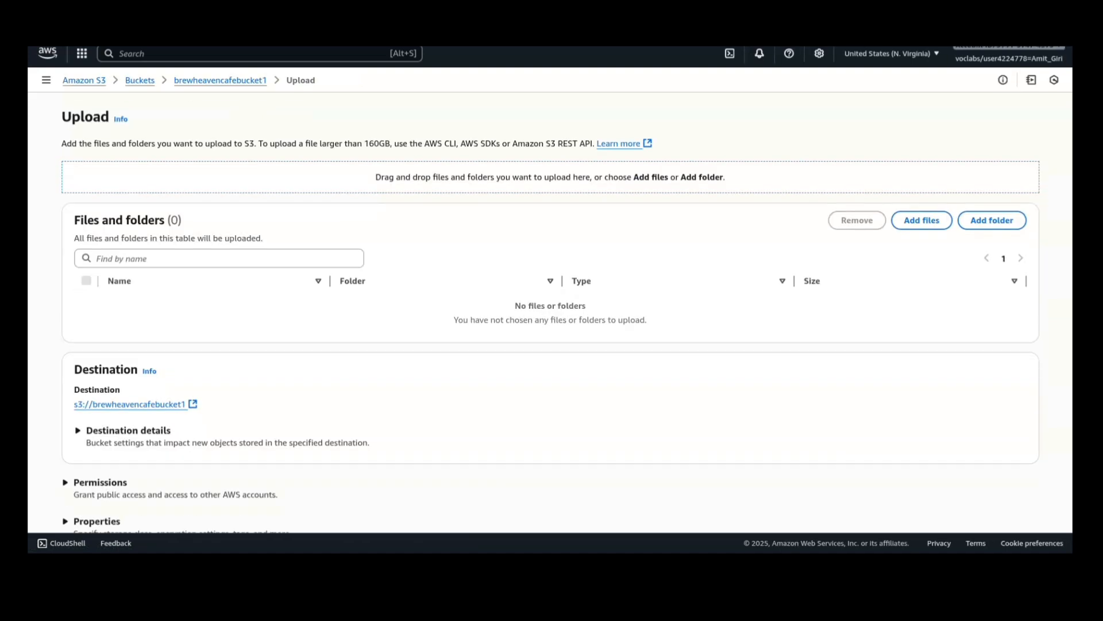
pyautogui.click(921, 220)
pyautogui.click(763, 391)
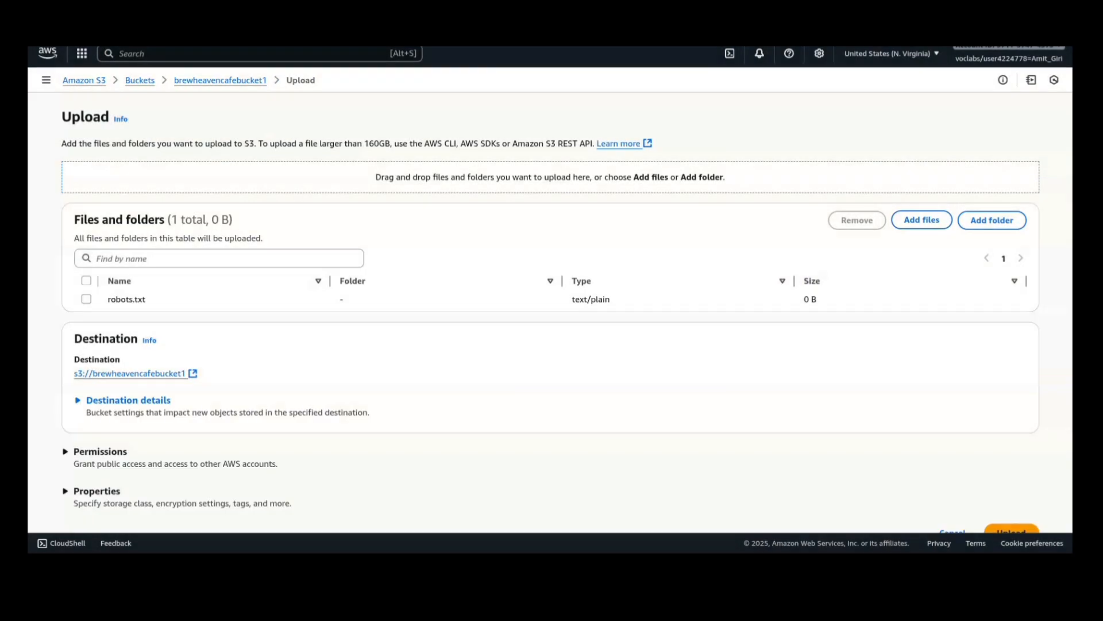
pyautogui.scroll(-1, 550, 320)
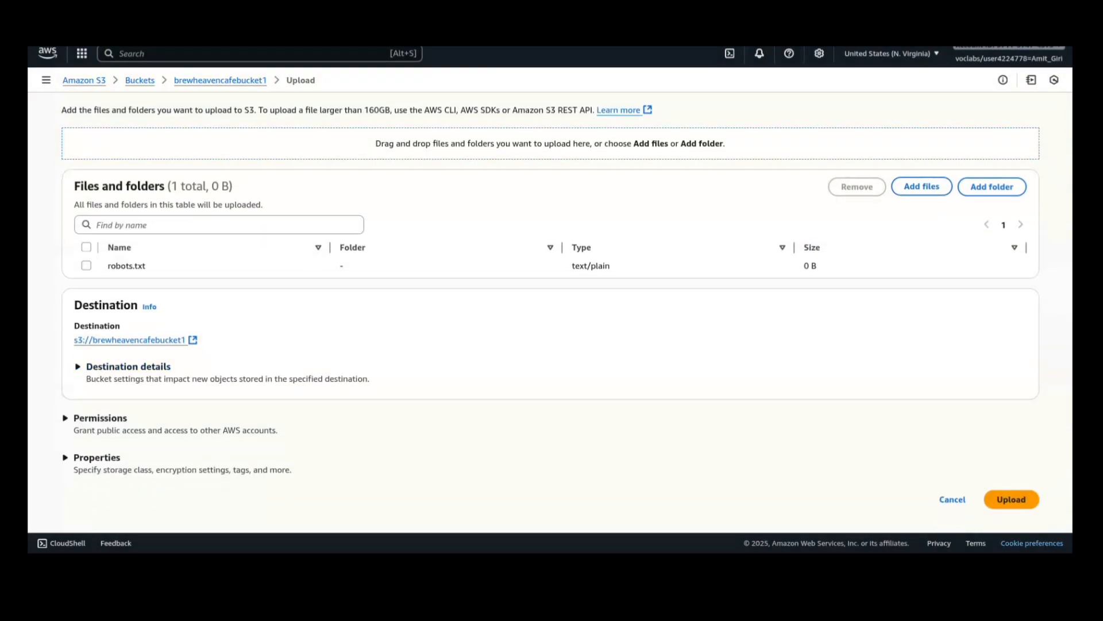
pyautogui.click(1012, 499)
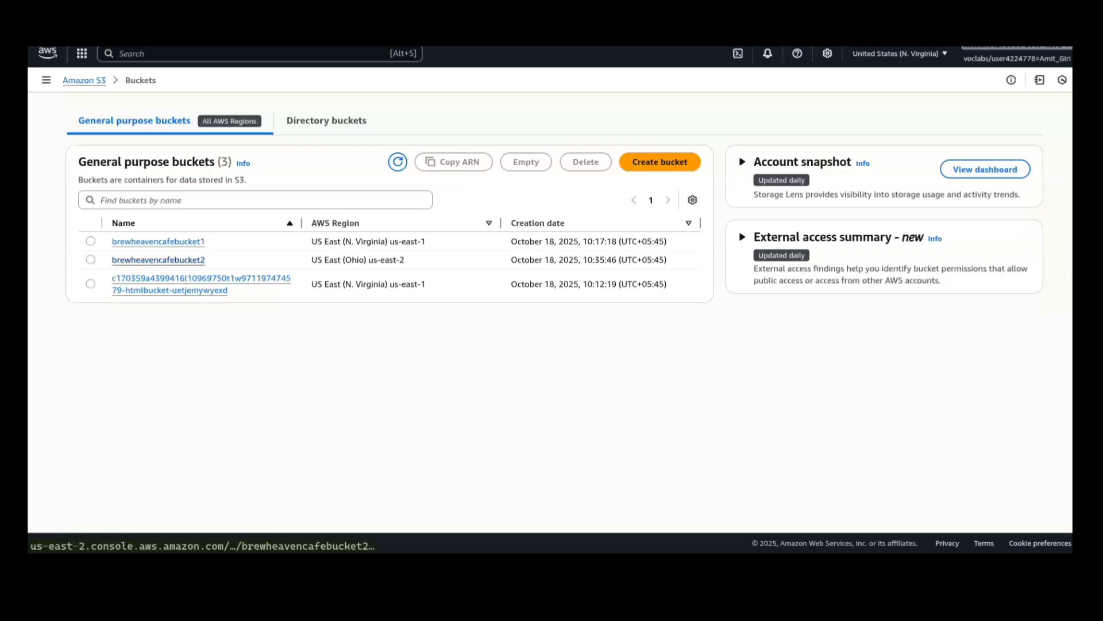
# - Open brewheavencafebucket2 to check for the replicated file and select robots.txt
pyautogui.click(158, 260)
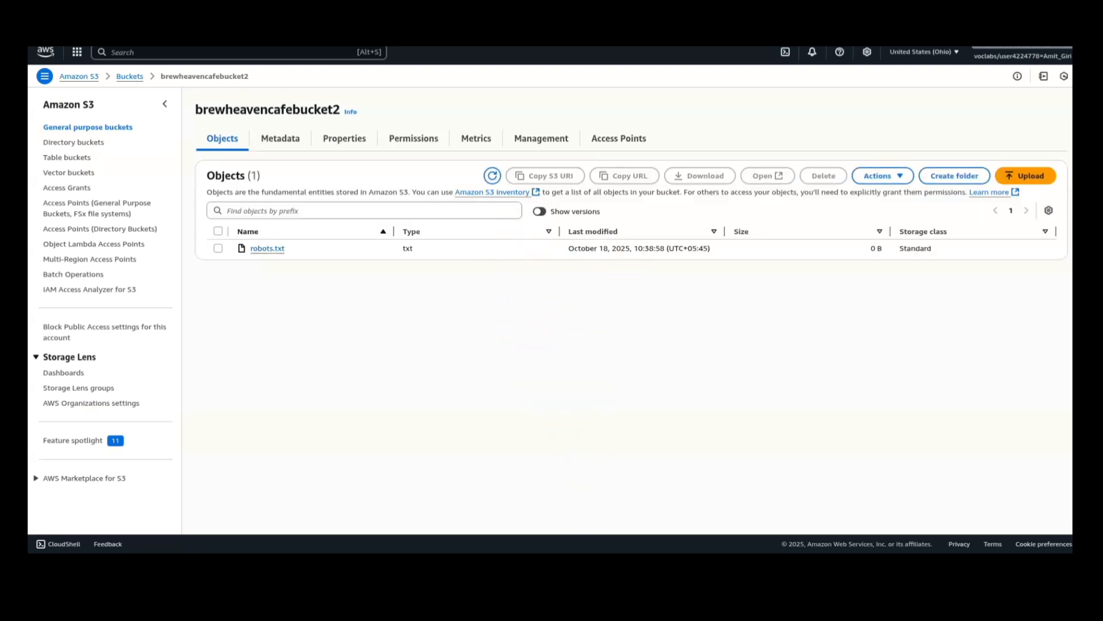
pyautogui.click(218, 248)
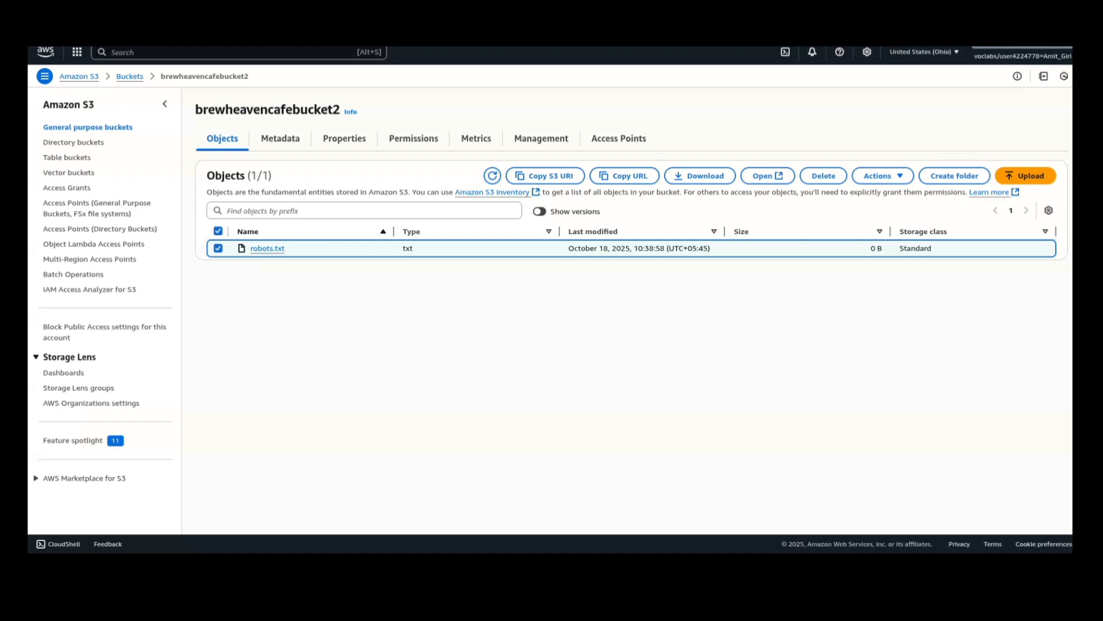